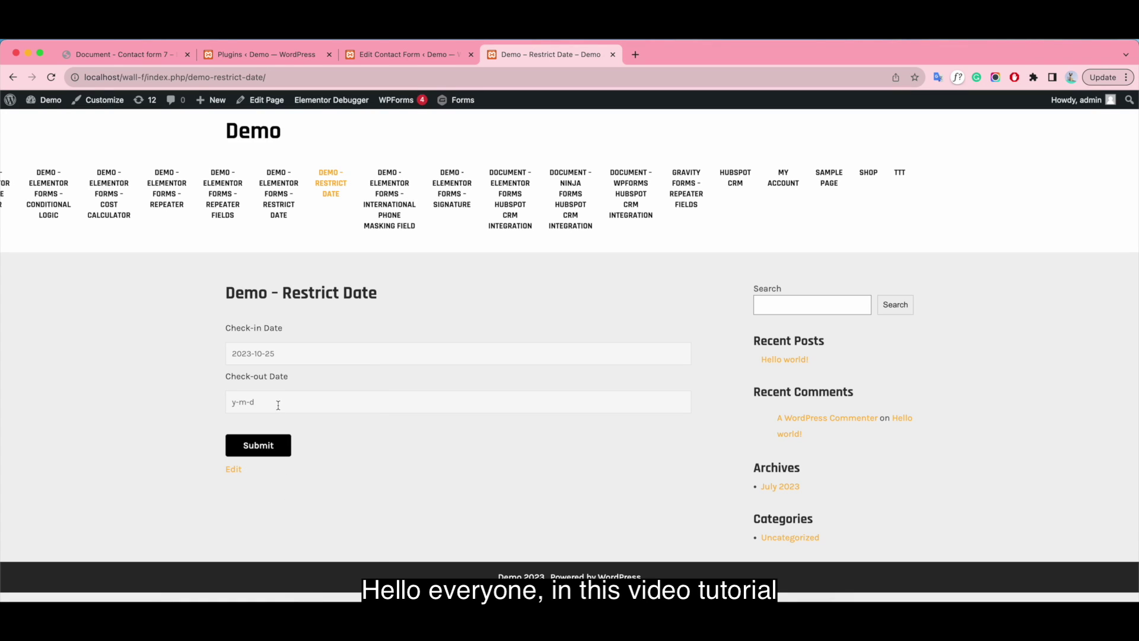
# Fill the demo booking form with Check-in 24 October and Check-out 31 October 2023.
pyautogui.click(277, 401)
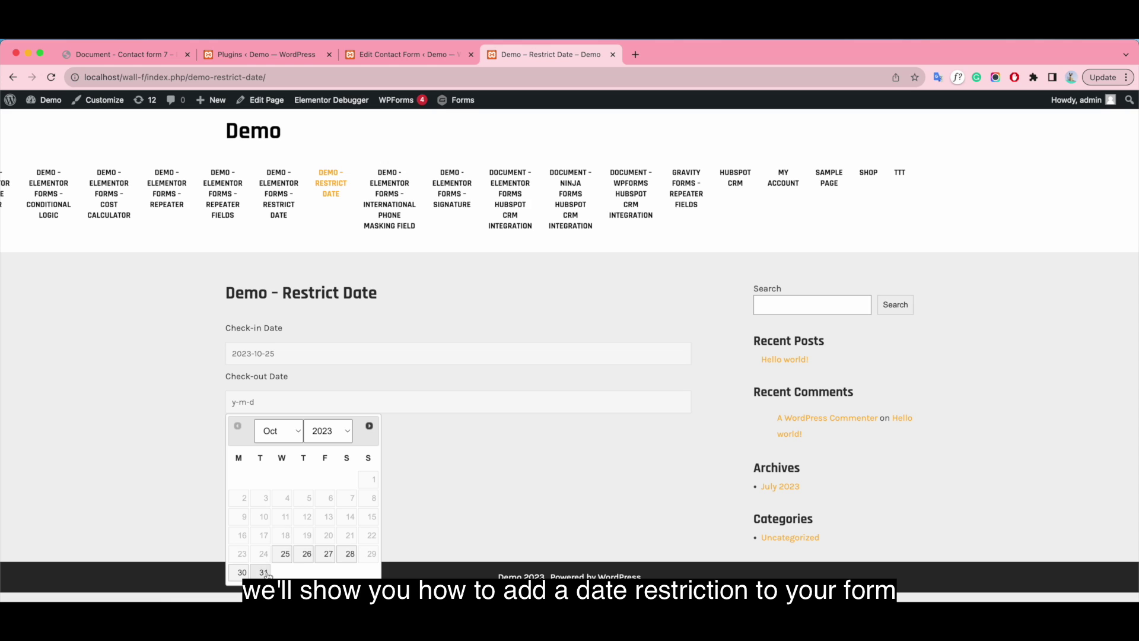
pyautogui.click(306, 553)
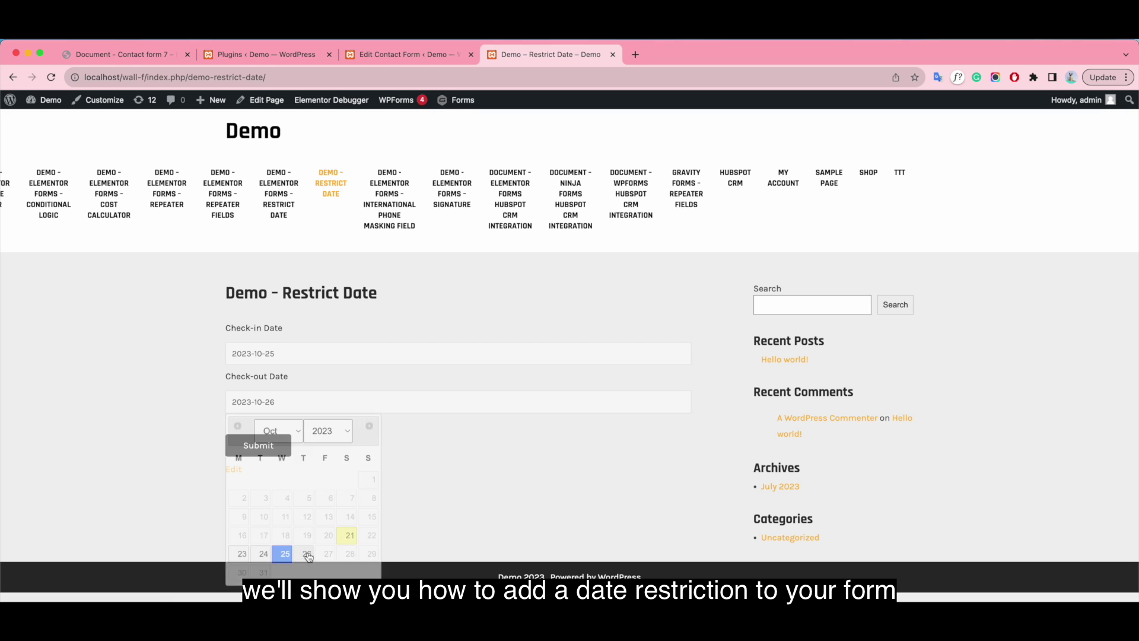
pyautogui.click(303, 355)
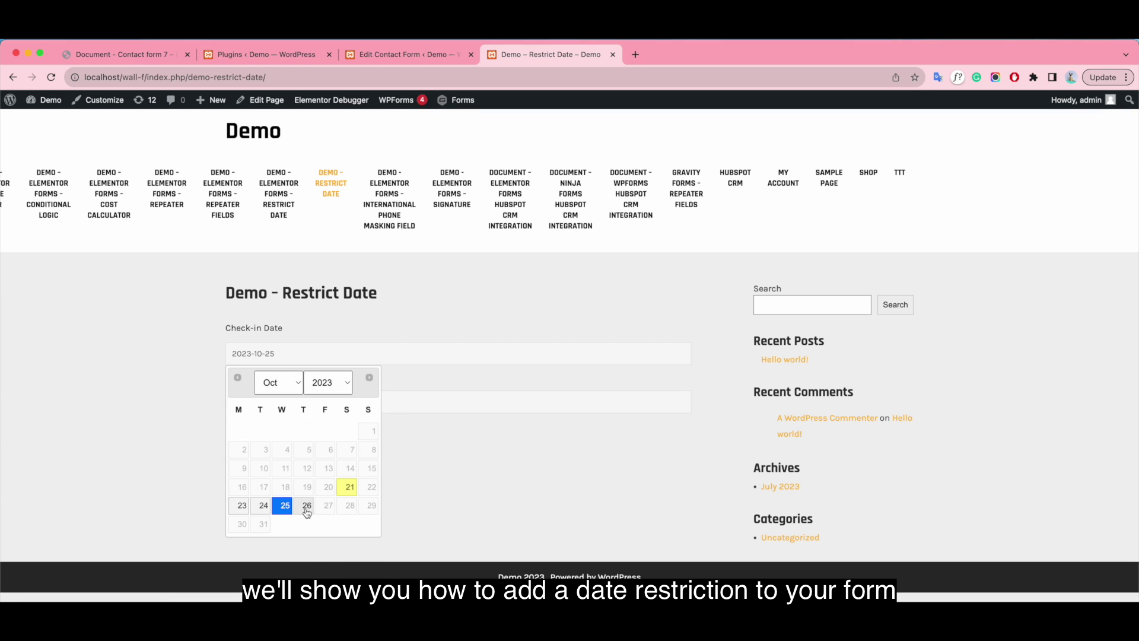
pyautogui.click(263, 507)
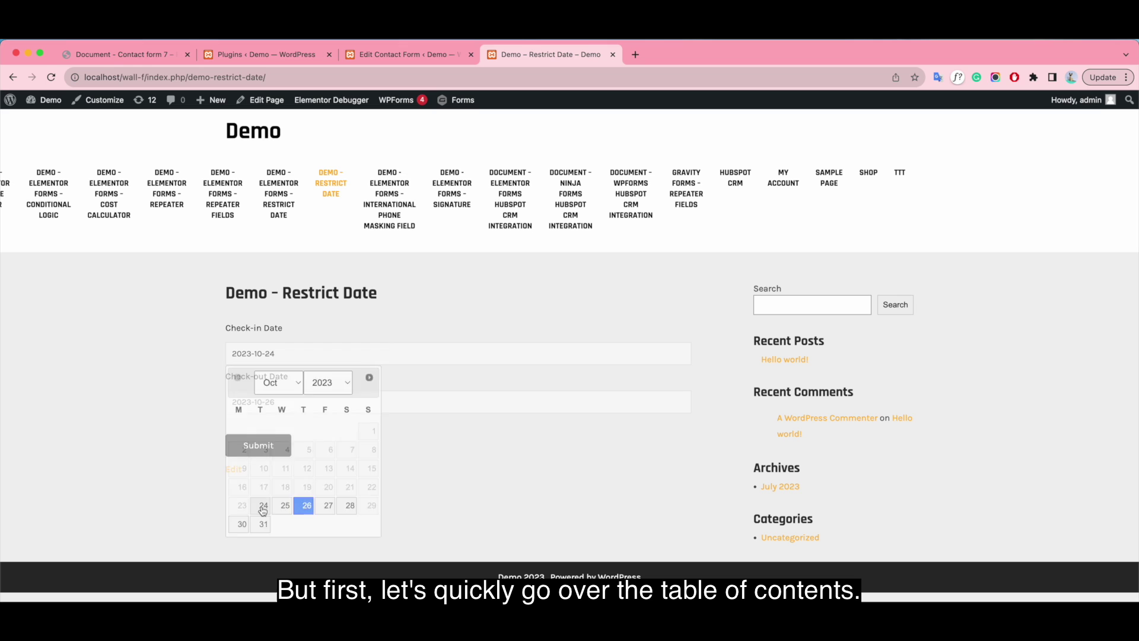
pyautogui.click(315, 401)
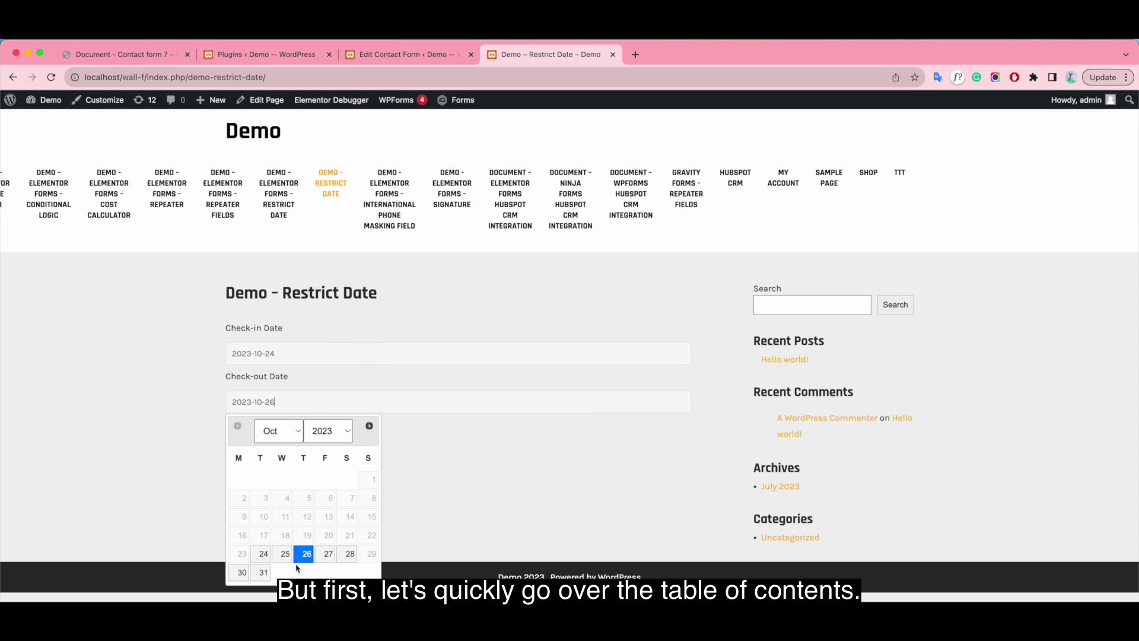
pyautogui.click(261, 572)
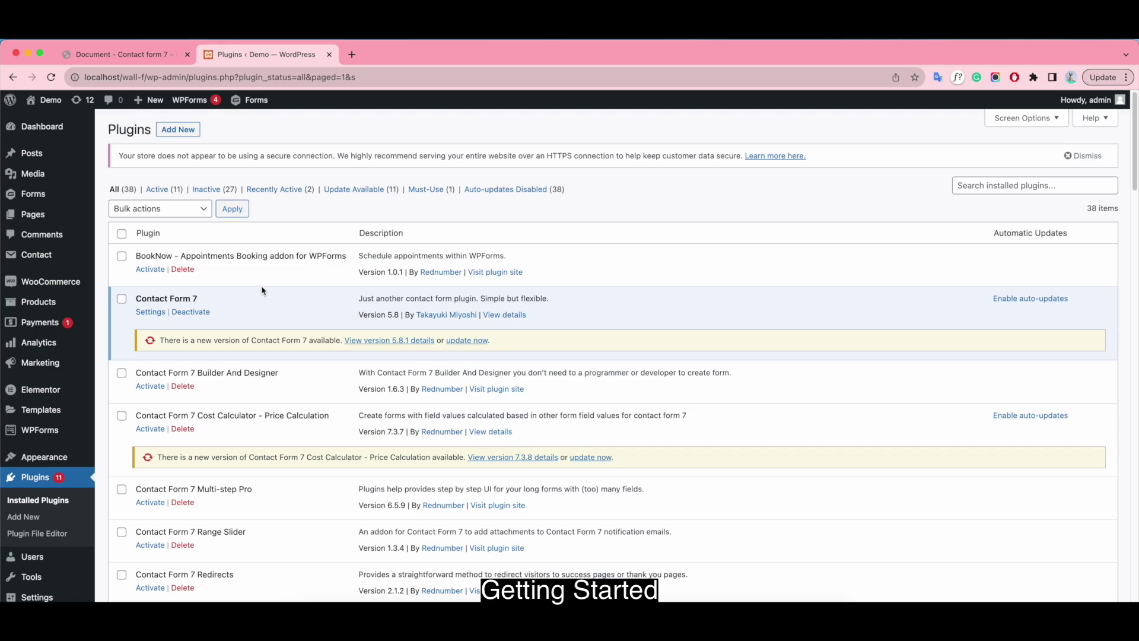
# Upload contact-form-7-restrict-dates.zip as a new plugin, install it and activate it.
pyautogui.click(189, 134)
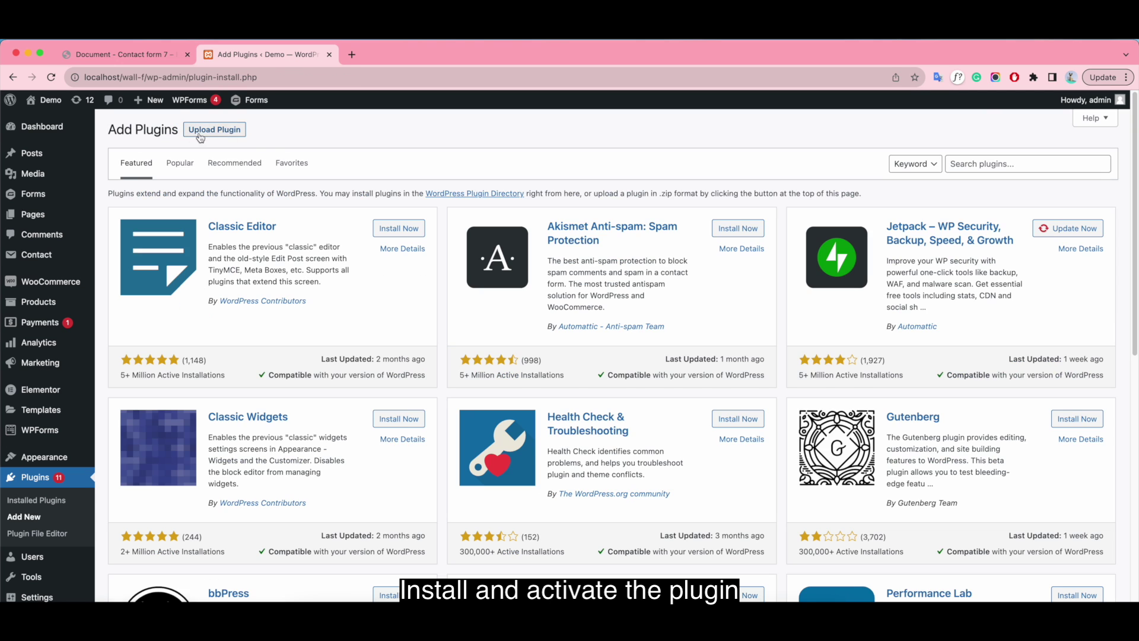
pyautogui.click(202, 131)
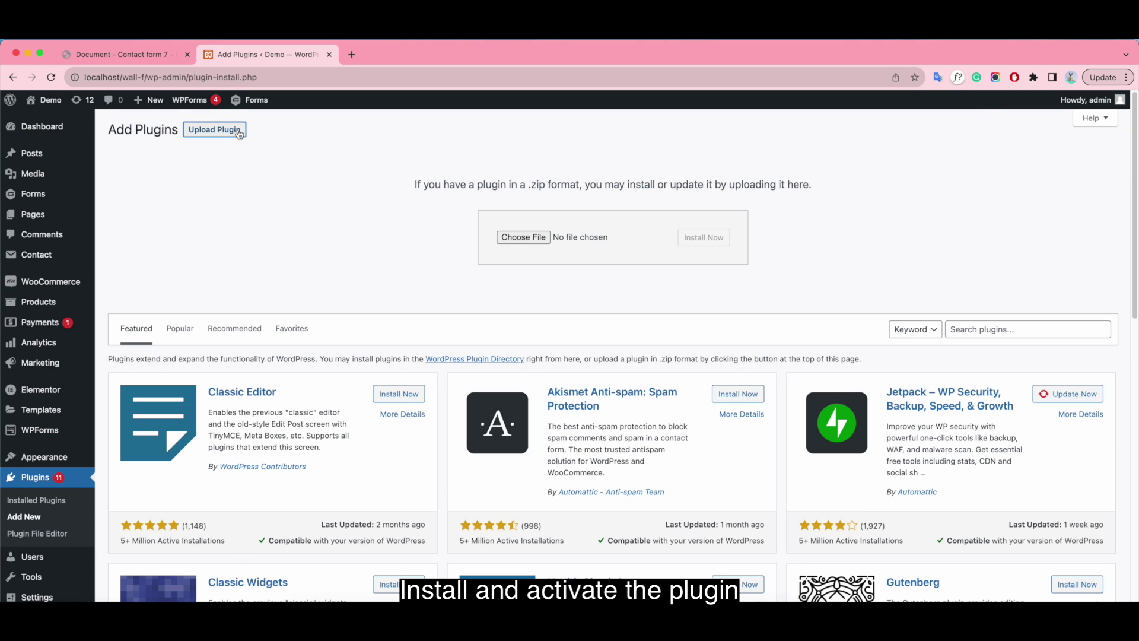
pyautogui.click(523, 237)
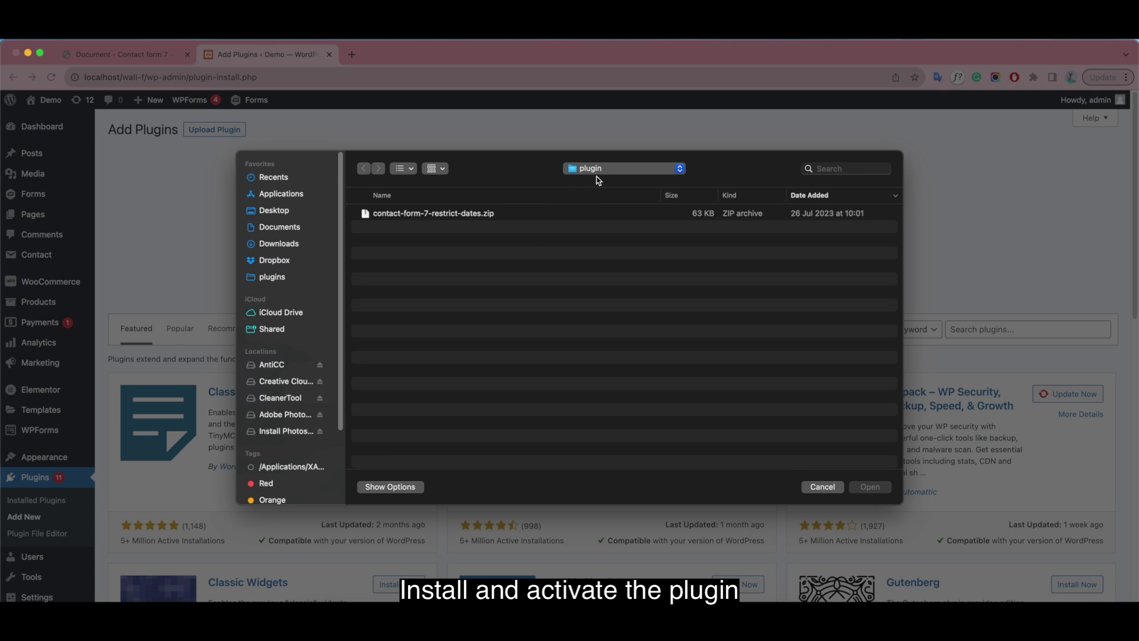
pyautogui.doubleClick(434, 213)
pyautogui.click(712, 239)
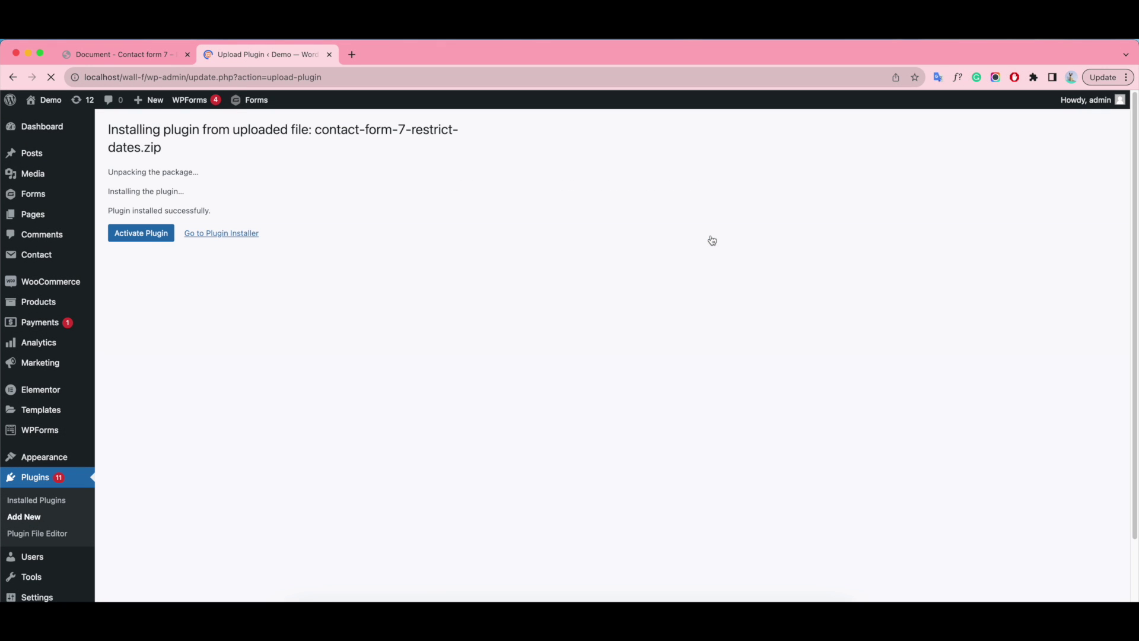
pyautogui.click(146, 237)
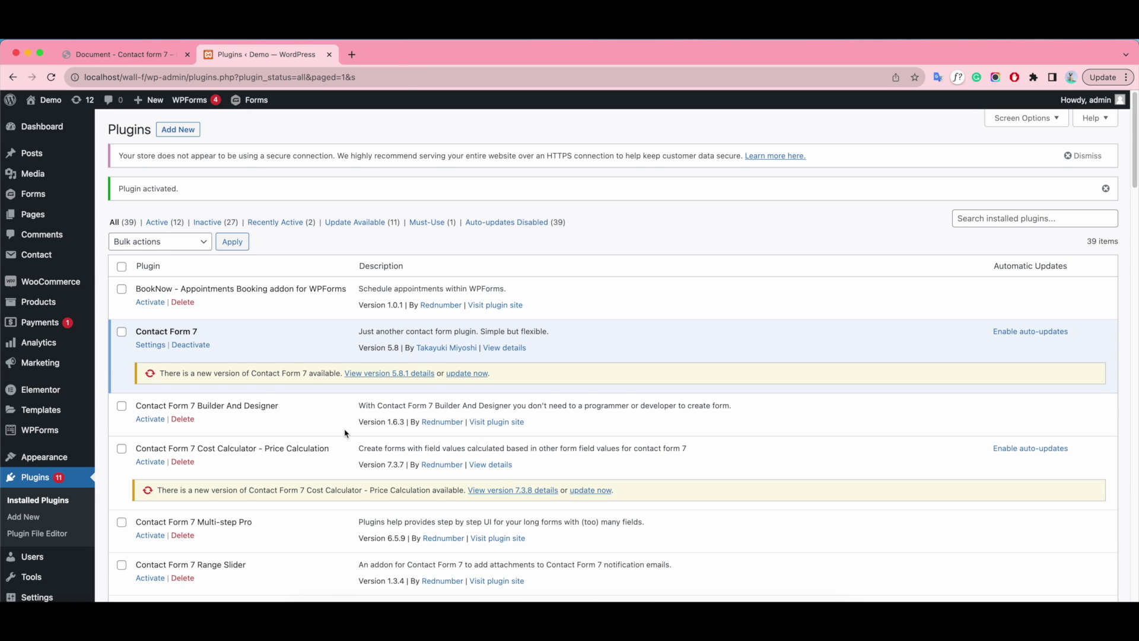
pyautogui.scroll(-3, 347, 438)
pyautogui.scroll(-5, 347, 438)
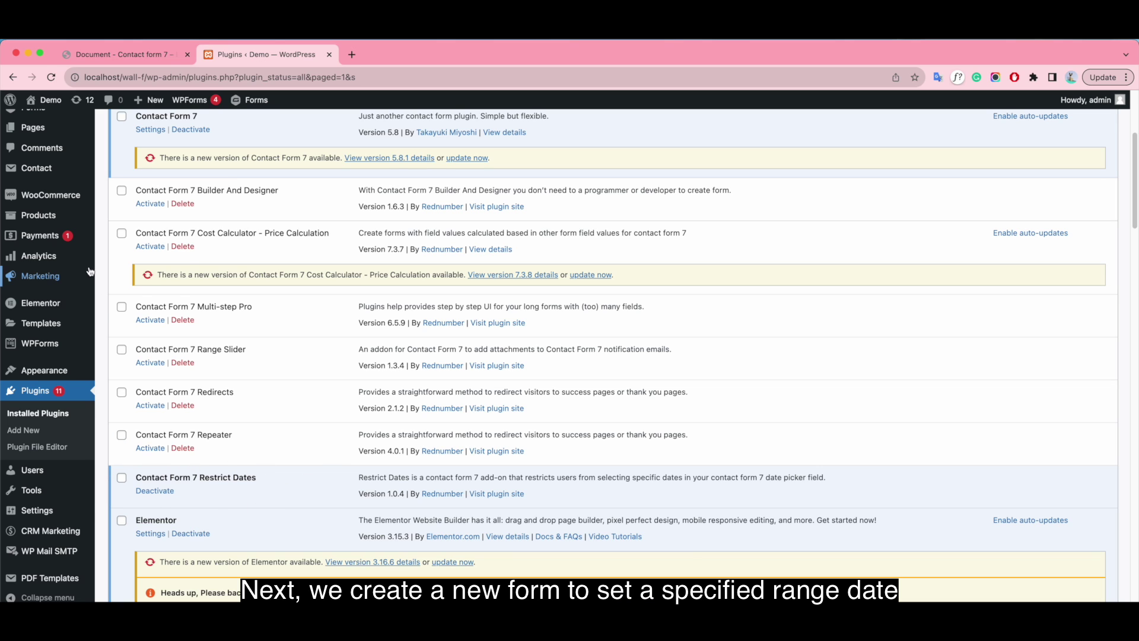
# Open a new contact form in another tab and title it 'Demo - Restrict Date - Contact Form 7'.
pyautogui.moveTo(89, 167)
pyautogui.rightClick(124, 188)
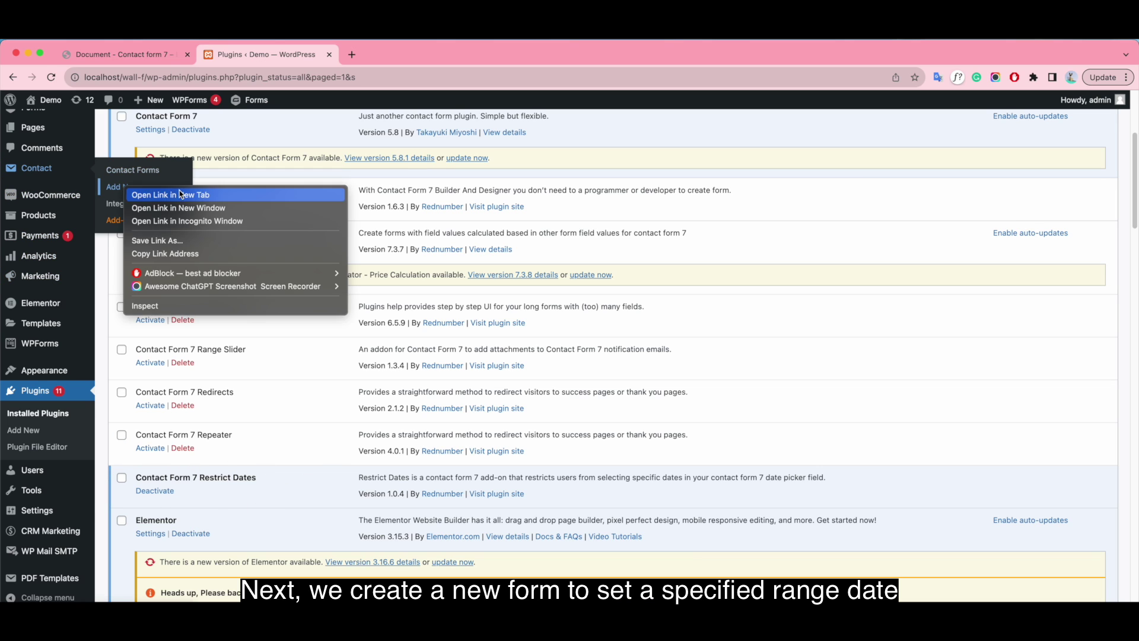
pyautogui.click(229, 196)
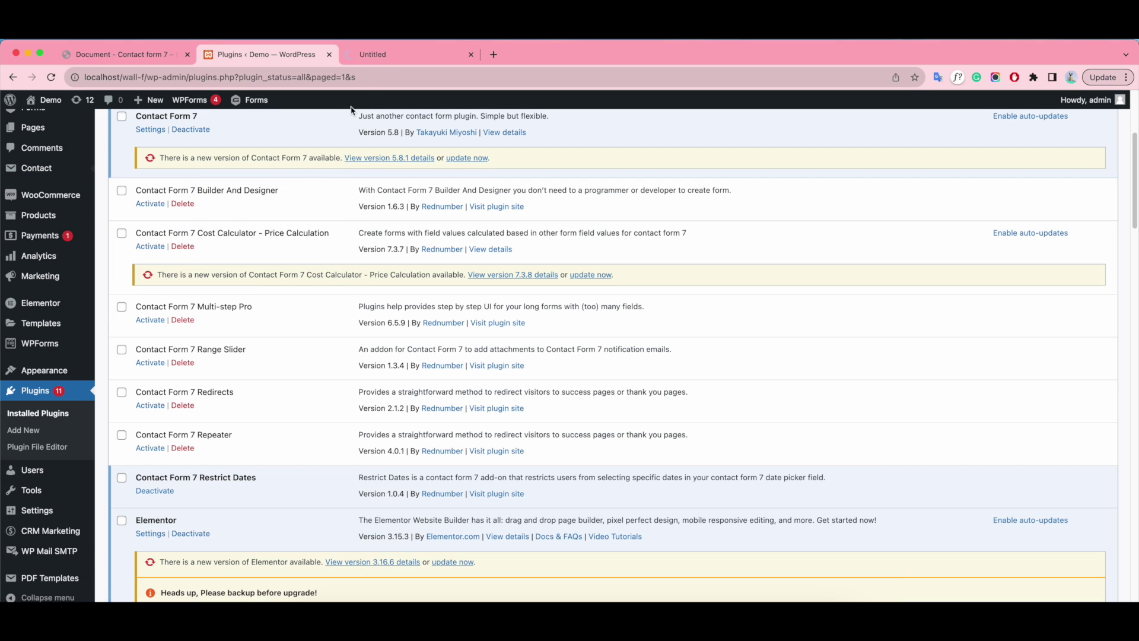
pyautogui.click(405, 57)
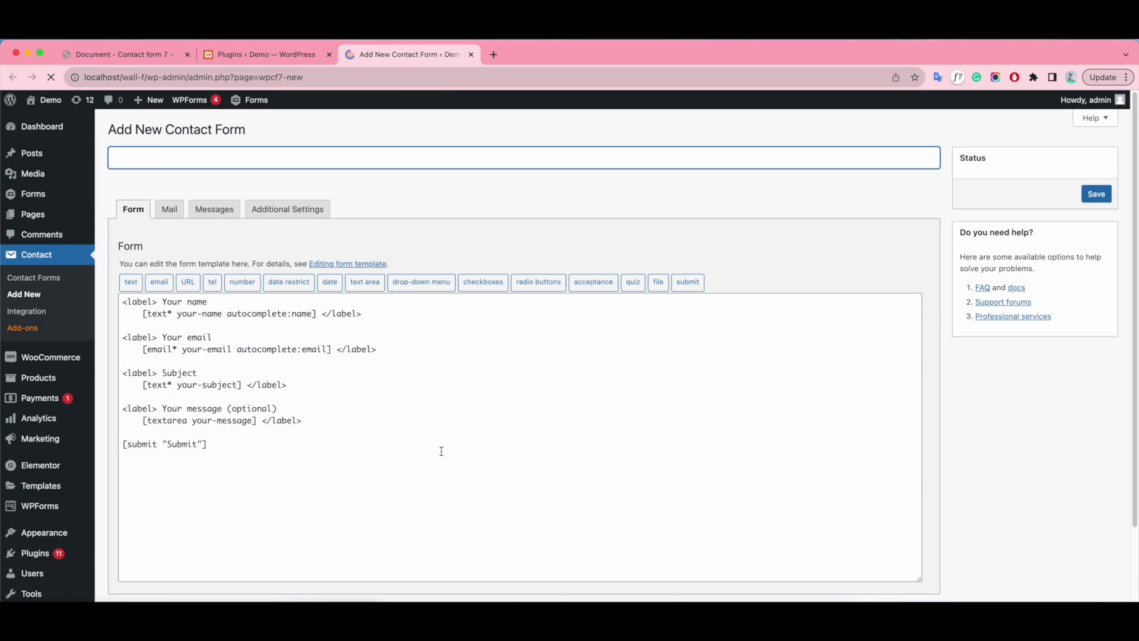
pyautogui.write('Demo - re')
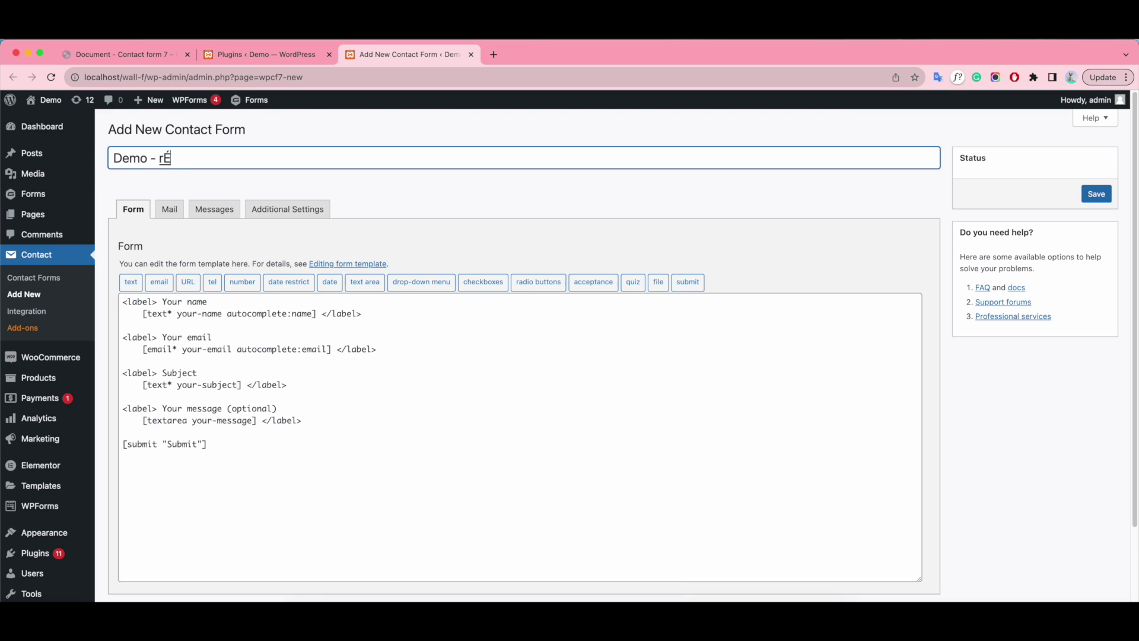
pyautogui.press('BackSpace')
pyautogui.press('BackSpace')
pyautogui.write('Restrict Date - Co')
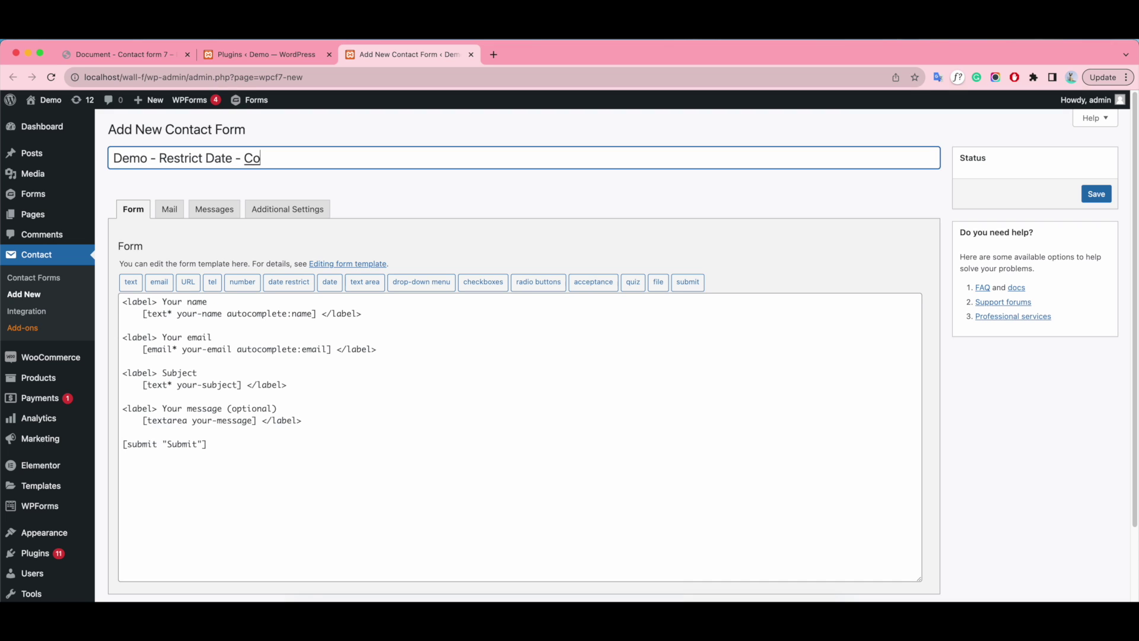
pyautogui.write('ntact Form 7')
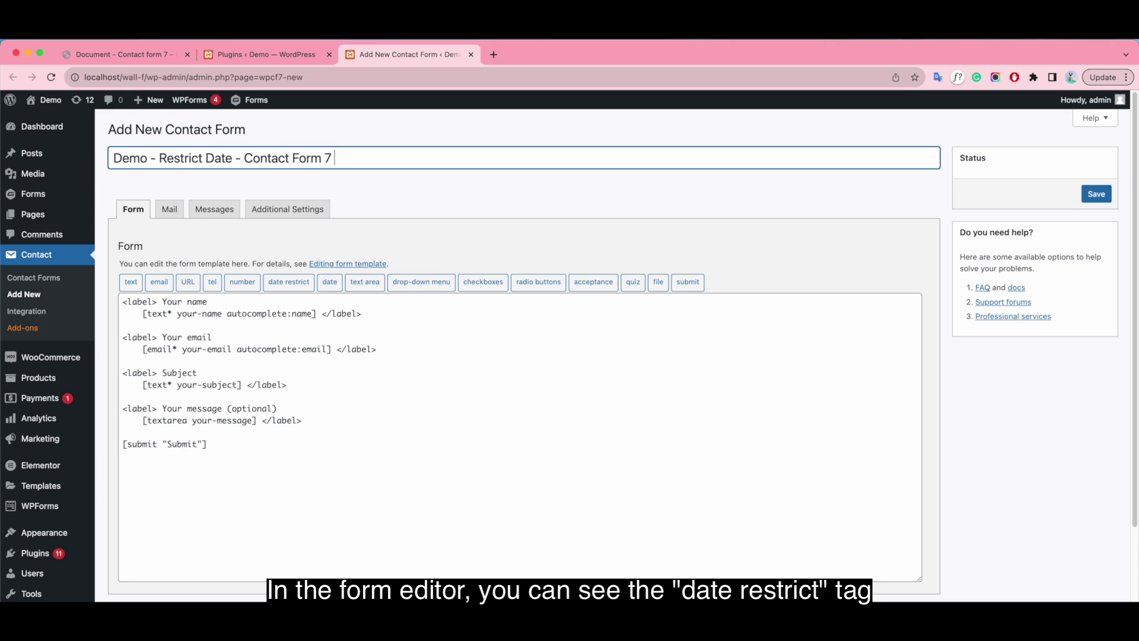
# Remove the Your message block and the subject field tag from the form template.
pyautogui.click(241, 326)
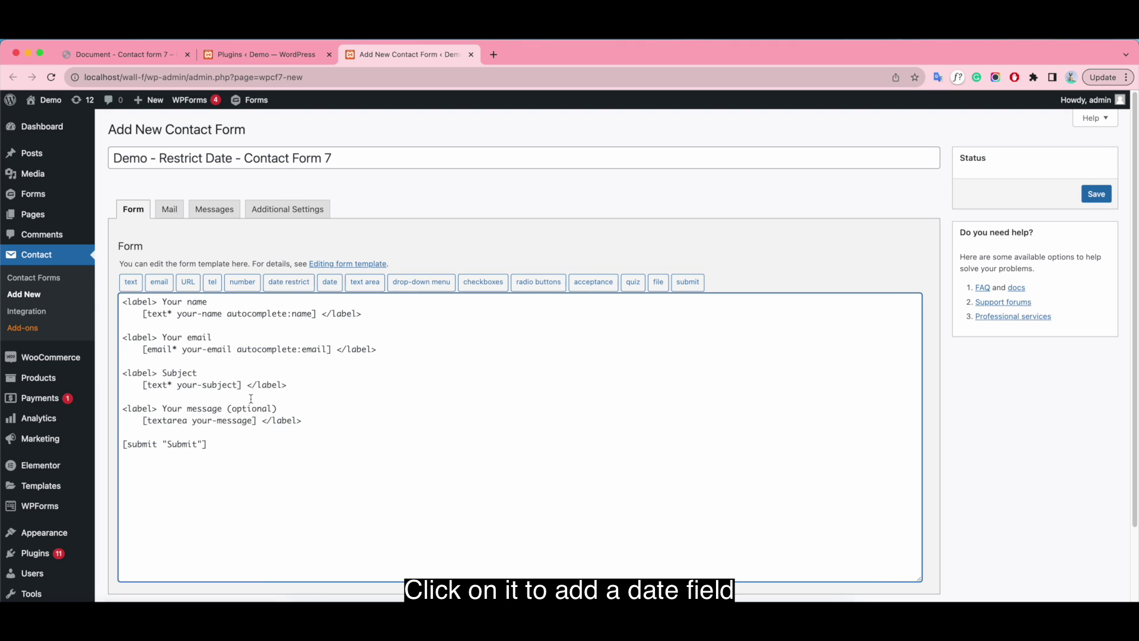
pyautogui.moveTo(325, 421); pyautogui.dragTo(121, 408)
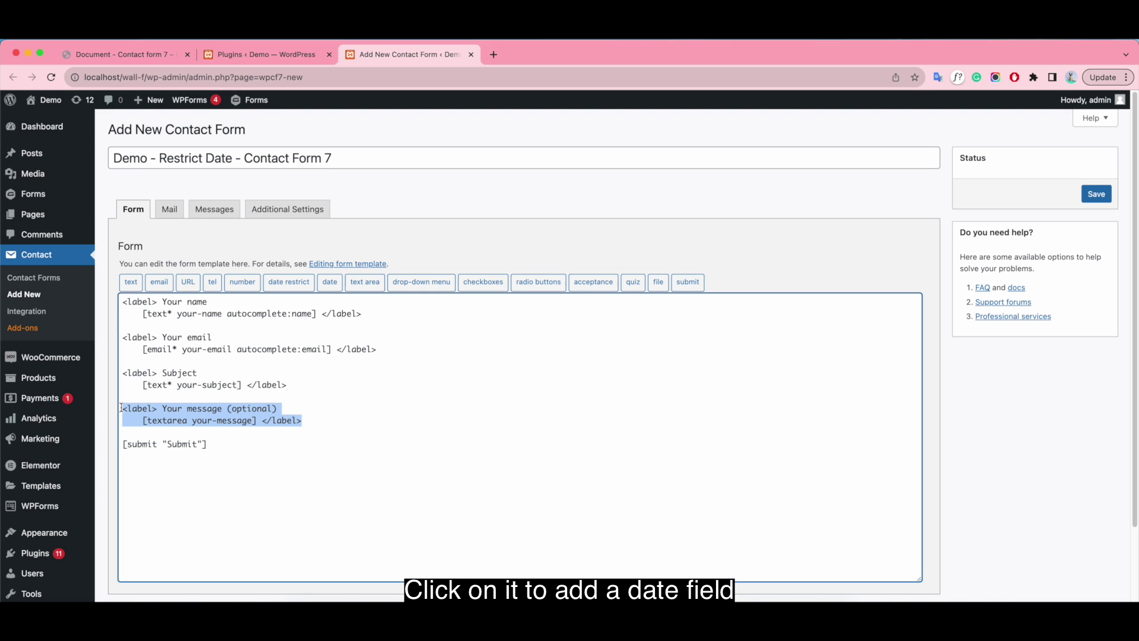
pyautogui.press('BackSpace')
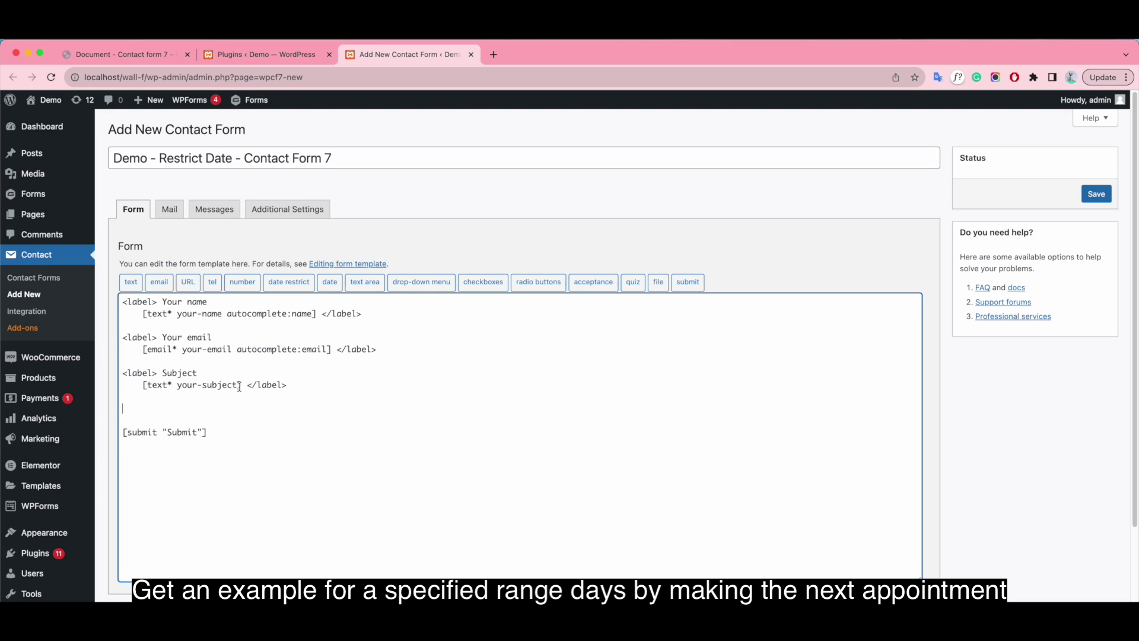
pyautogui.moveTo(246, 387); pyautogui.dragTo(145, 388)
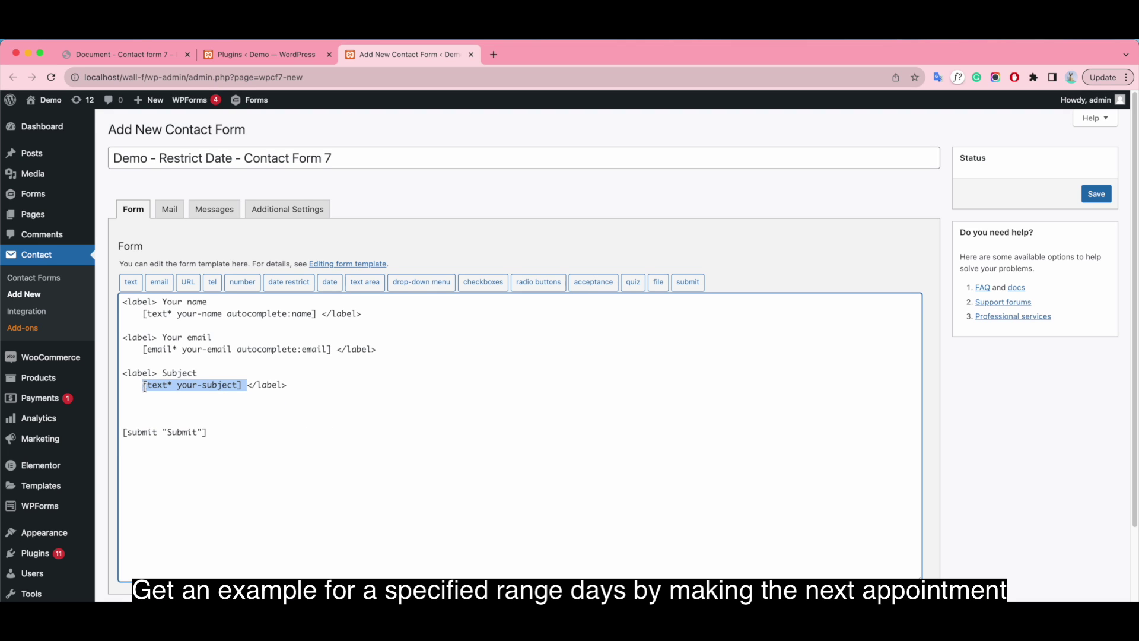
pyautogui.press('BackSpace')
pyautogui.click(280, 282)
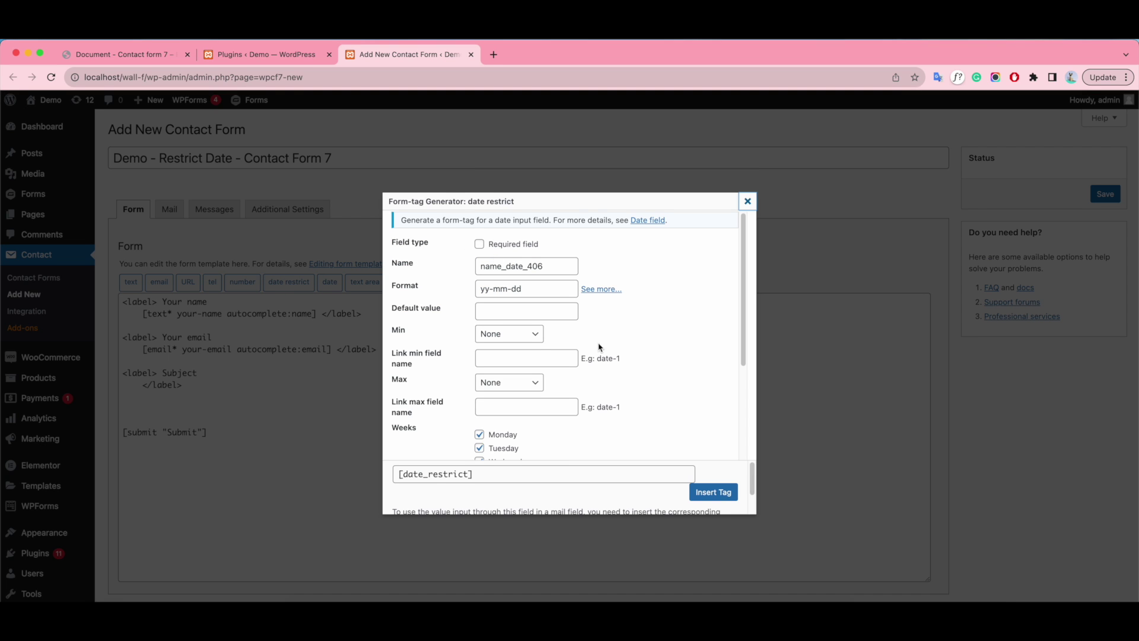
# Review the name_date_406 field name and yy-mm-dd format, then open the Min date choices.
pyautogui.scroll(-5, 615, 358)
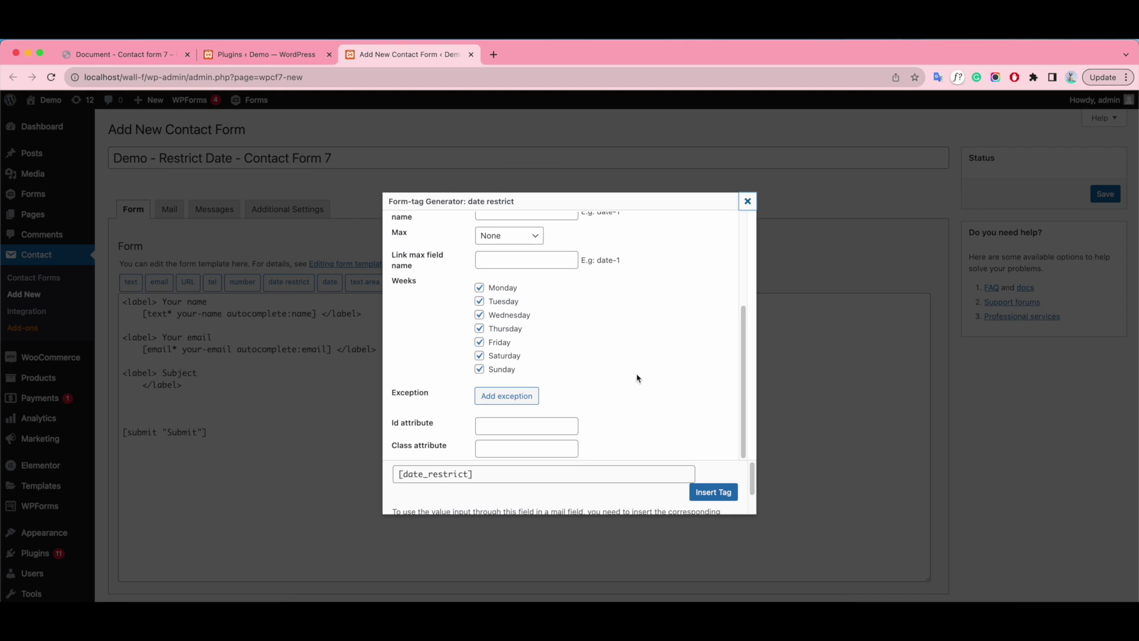
pyautogui.scroll(5, 637, 378)
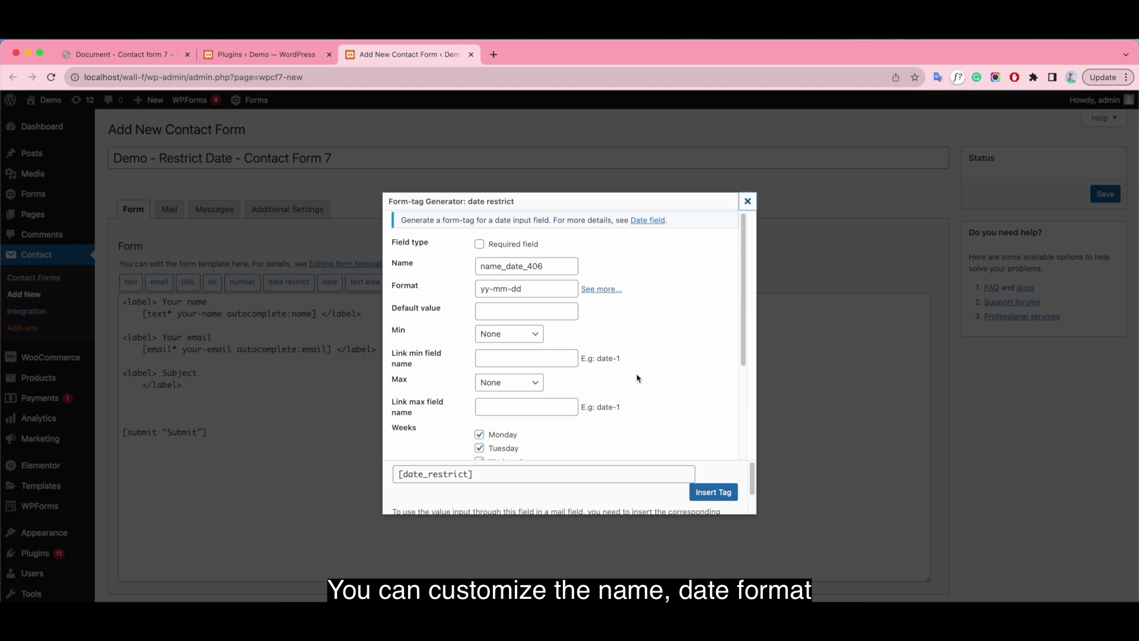
pyautogui.click(557, 266)
pyautogui.click(553, 286)
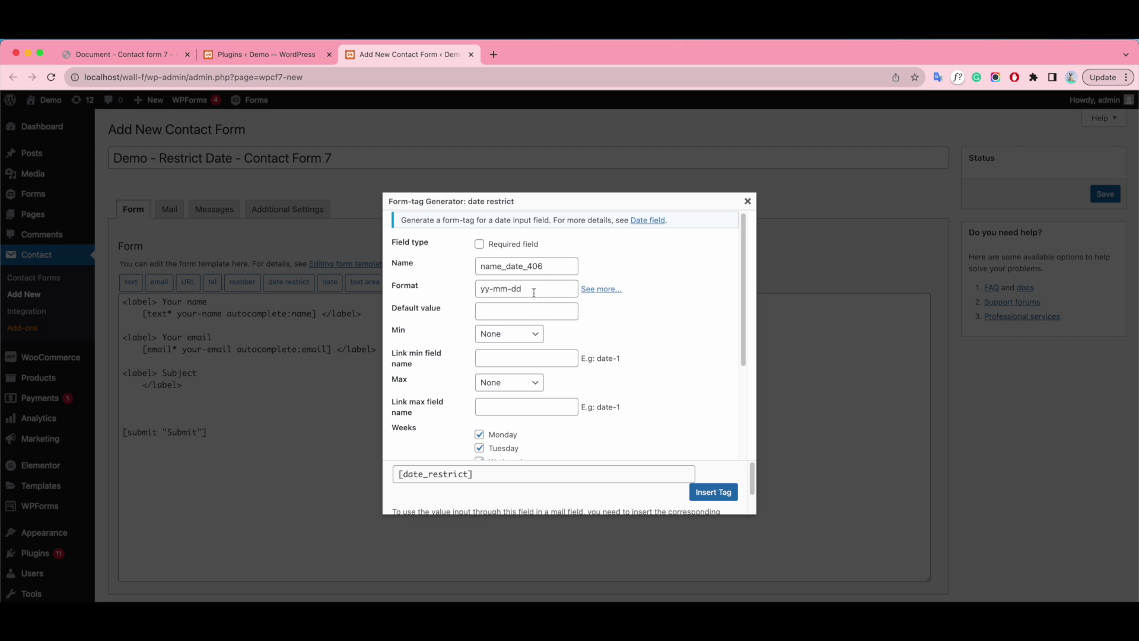
pyautogui.click(536, 335)
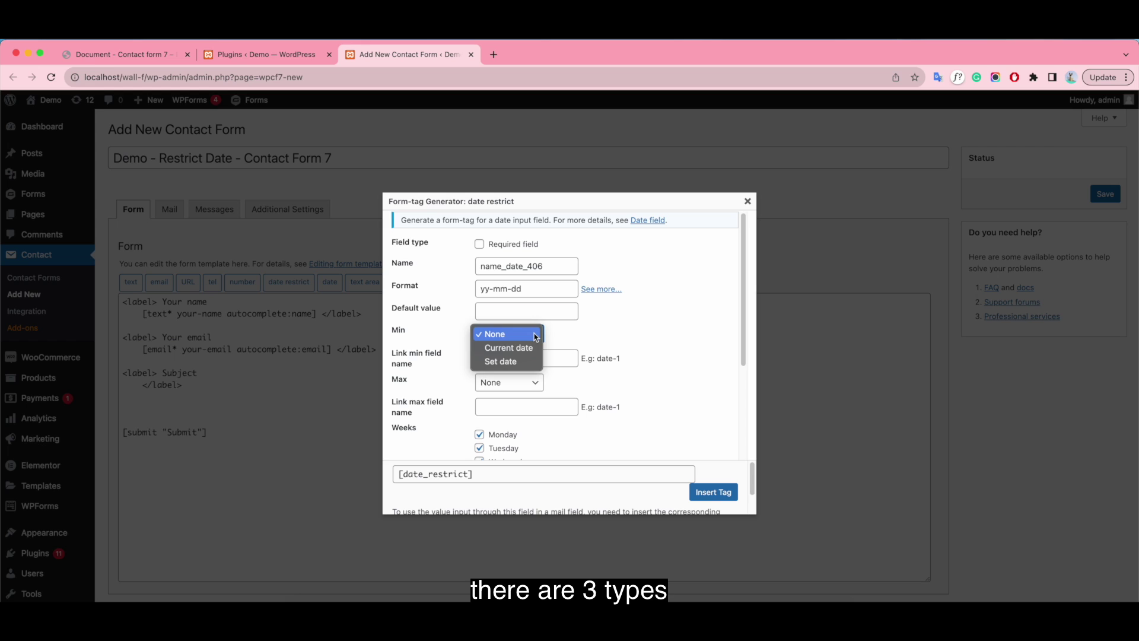
# Limit the date field to set dates from 2023-10-23 through 2023-10-31.
pyautogui.click(525, 363)
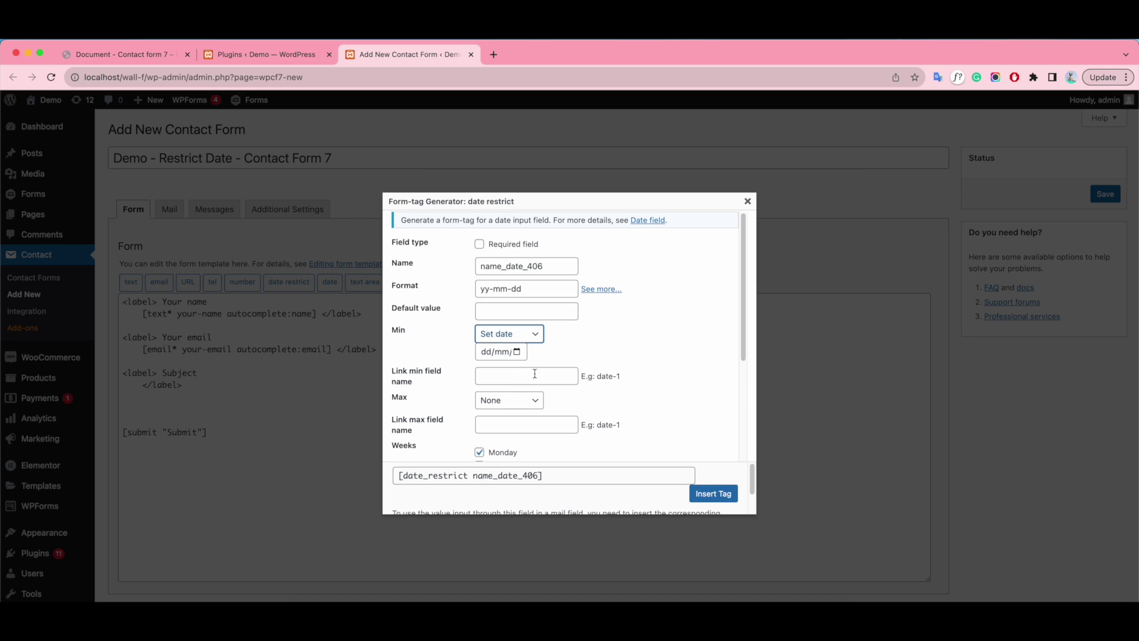
pyautogui.click(500, 353)
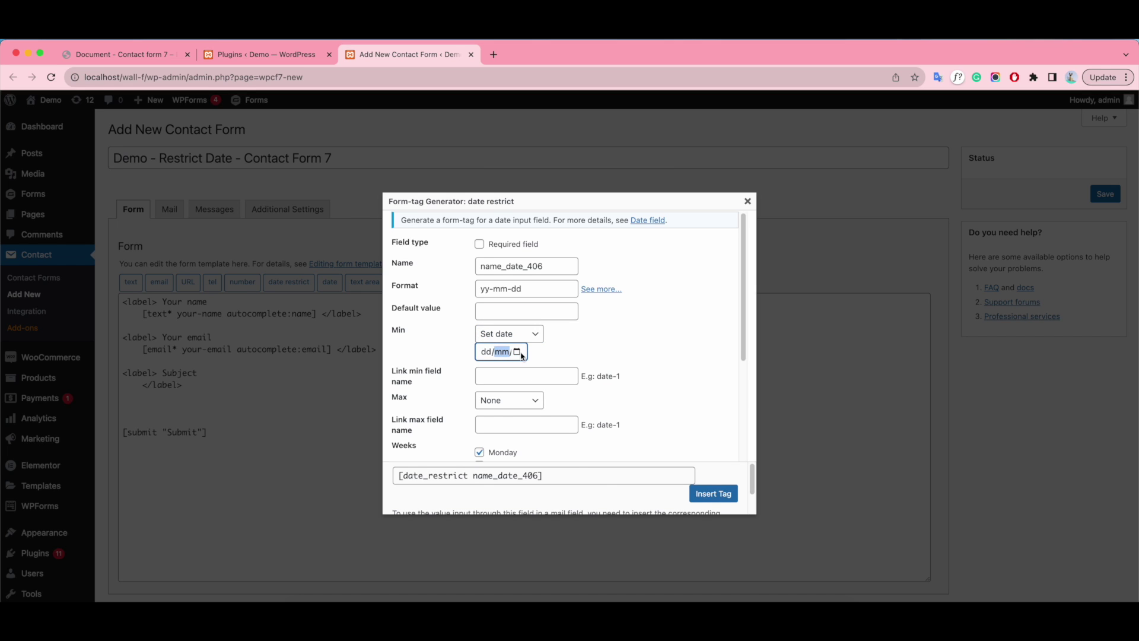
pyautogui.click(518, 353)
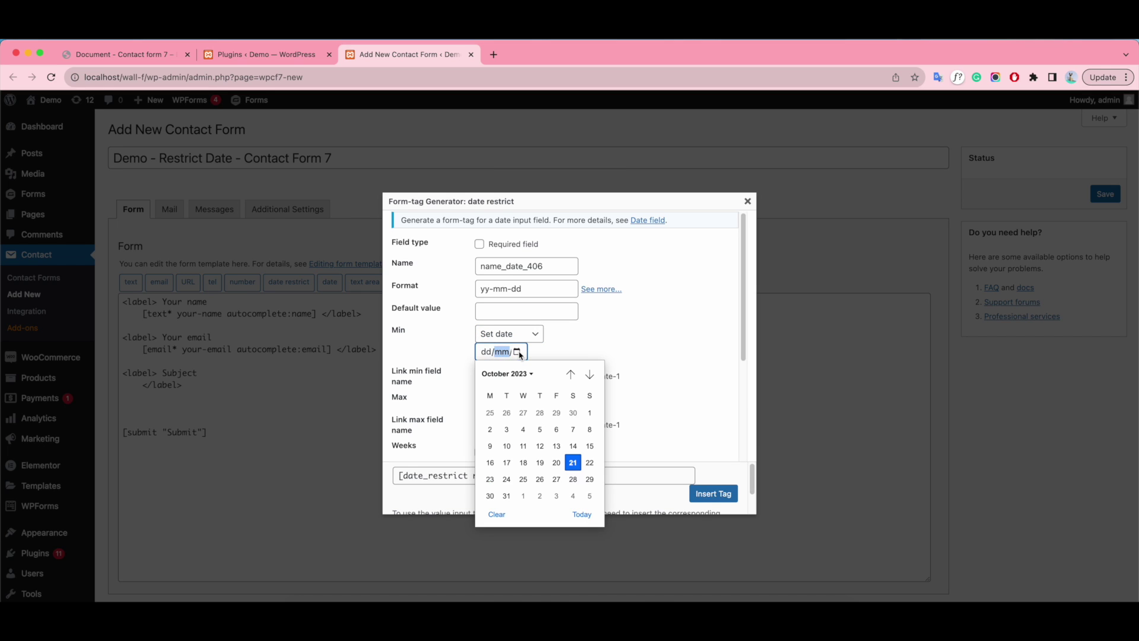
pyautogui.click(490, 479)
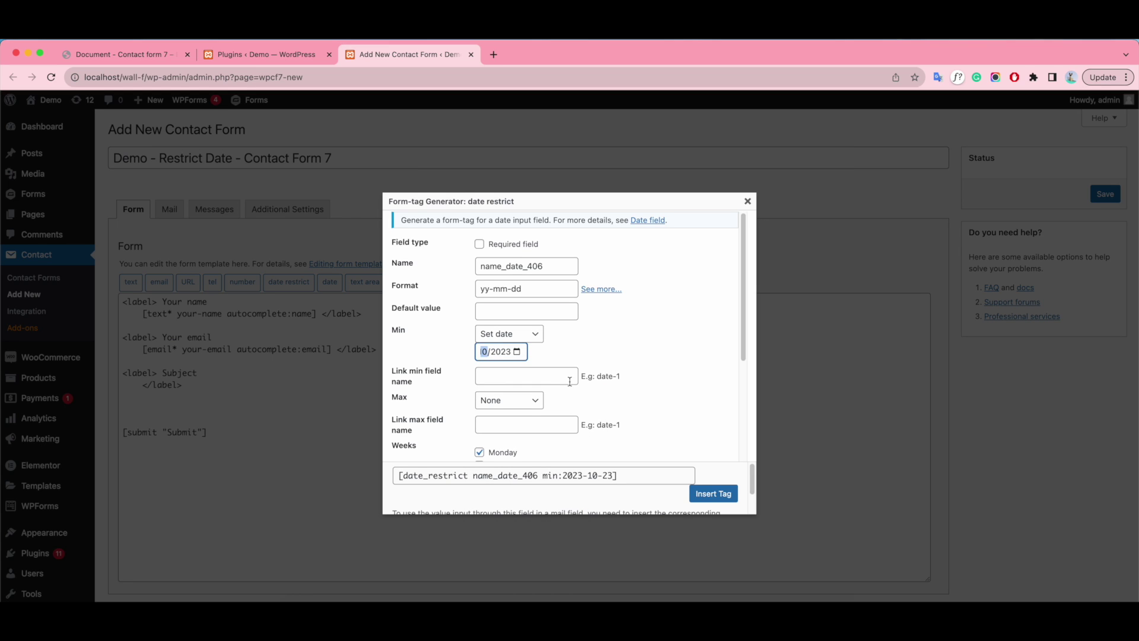
pyautogui.click(541, 400)
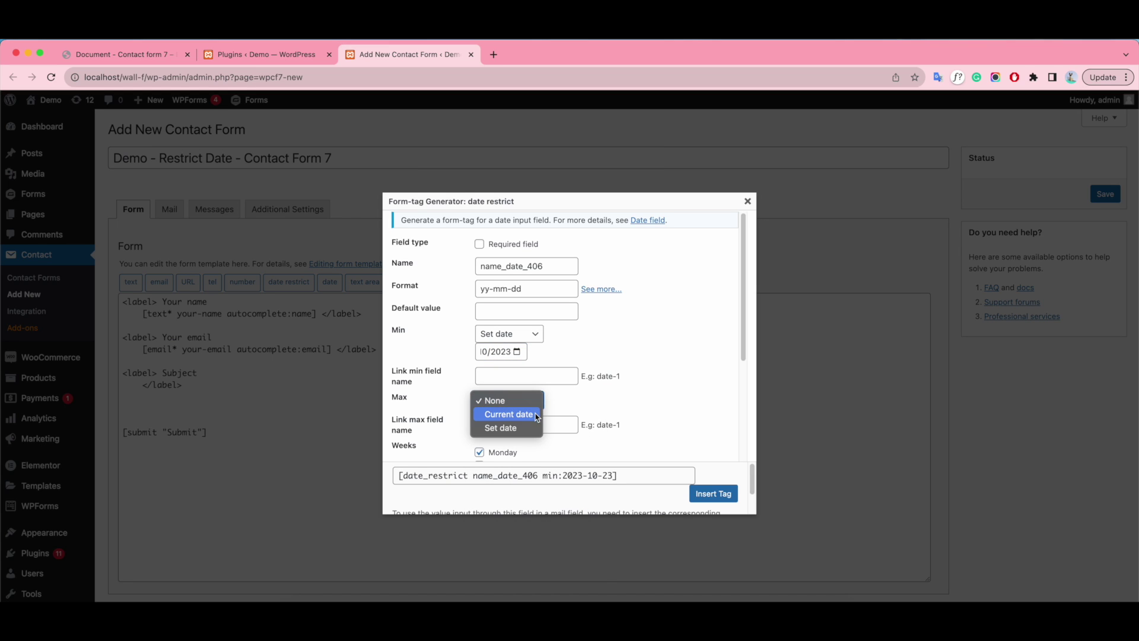
pyautogui.click(522, 428)
pyautogui.scroll(-1, 583, 419)
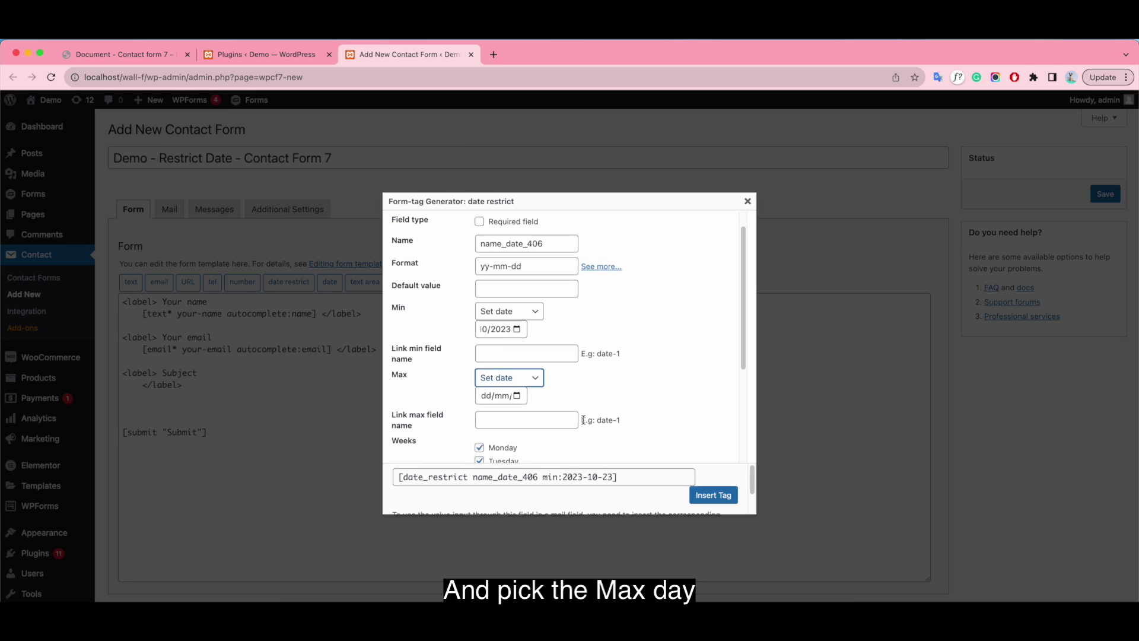
pyautogui.click(516, 395)
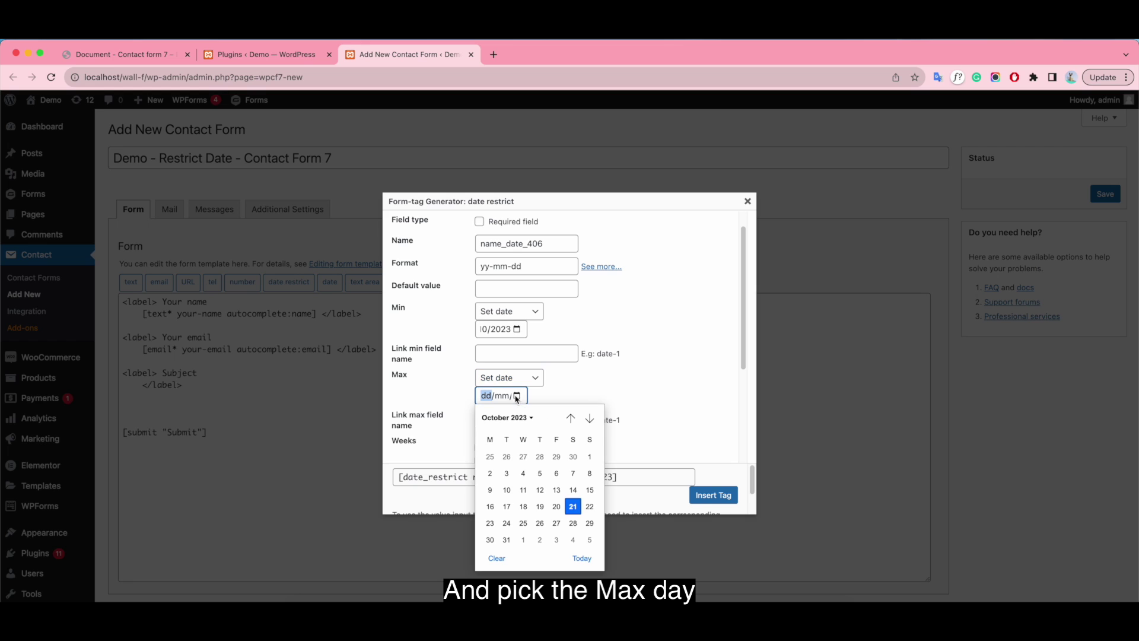
pyautogui.click(507, 539)
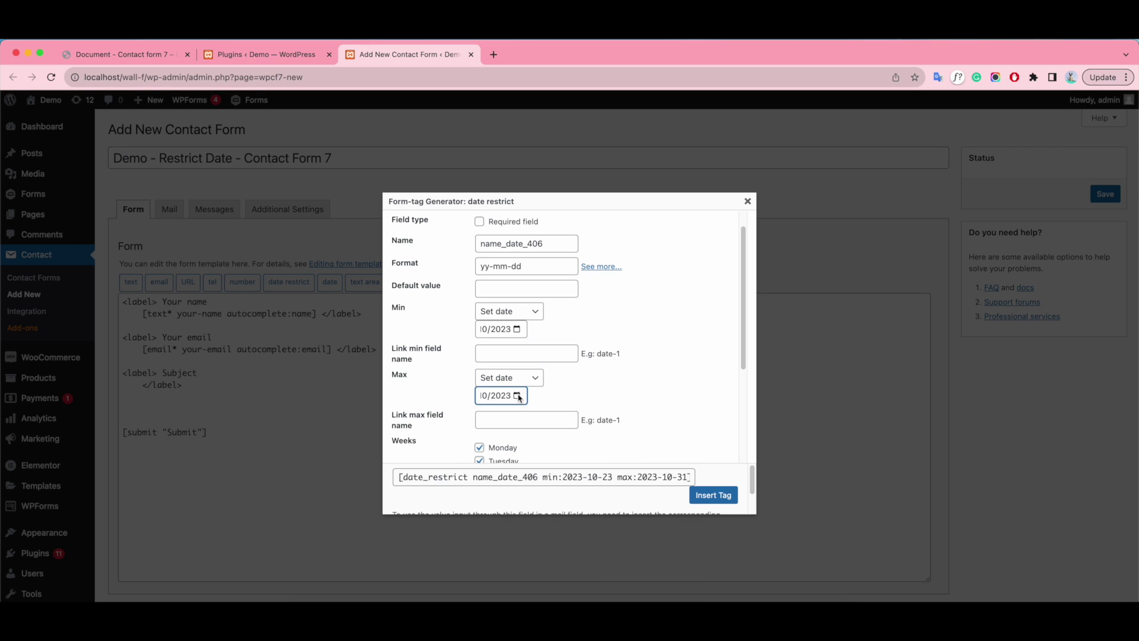
# Exclude Sundays and insert the date_restrict tag into the form.
pyautogui.scroll(-3, 517, 397)
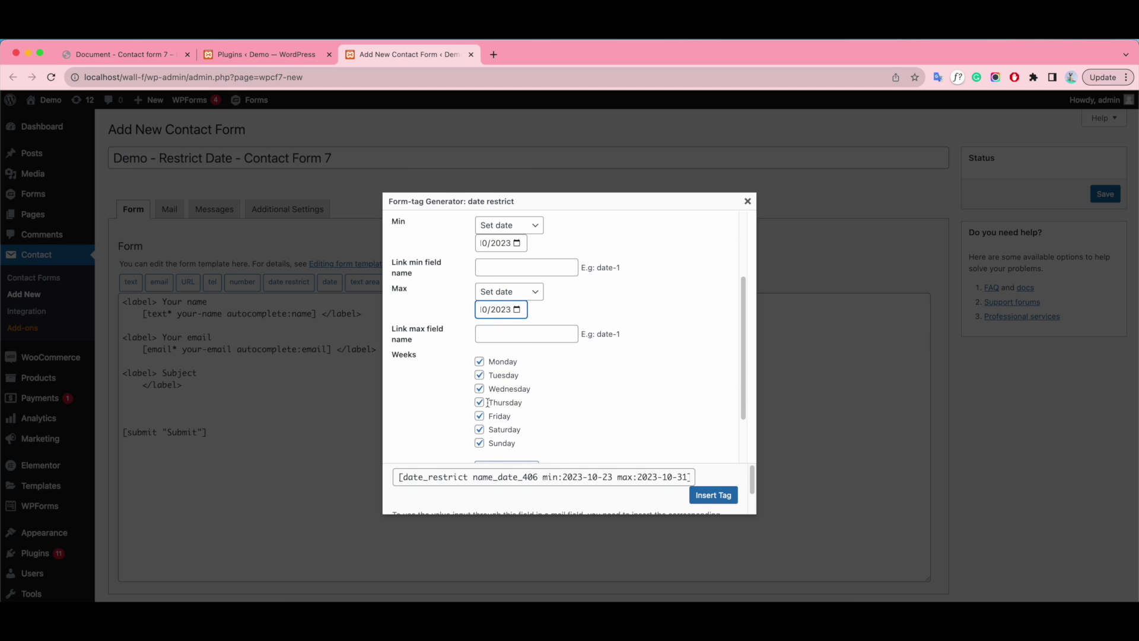
pyautogui.click(479, 443)
pyautogui.scroll(-2, 572, 422)
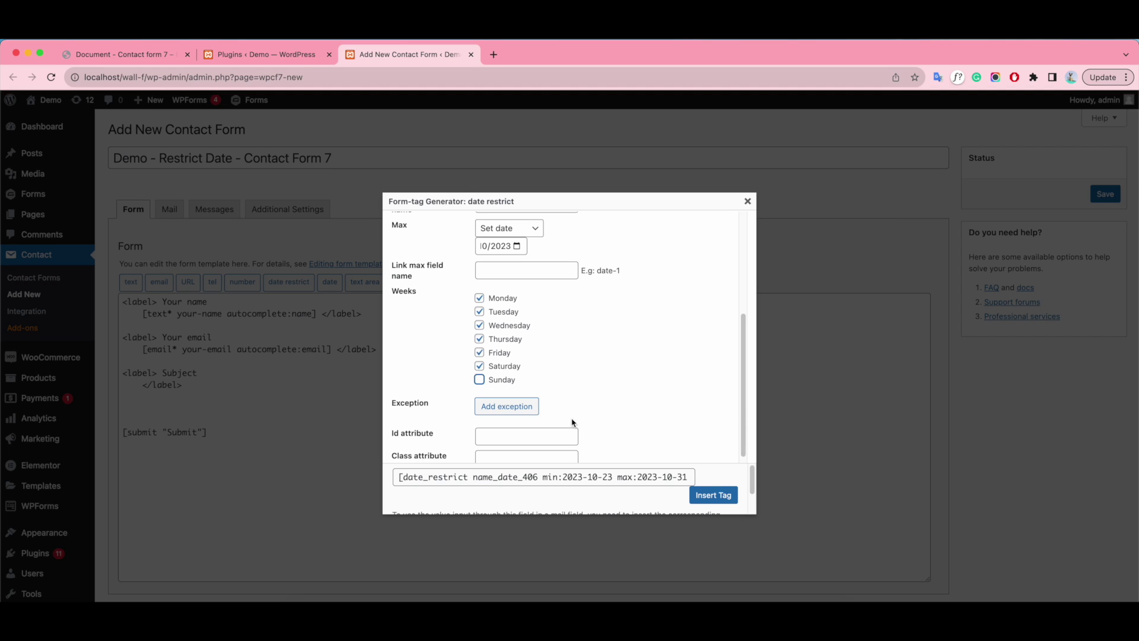
pyautogui.click(713, 494)
# Rename the Subject label to 'Next Appointment', remove the blank lines above [submit], and save.
pyautogui.moveTo(200, 368); pyautogui.dragTo(163, 375)
pyautogui.press('BackSpace')
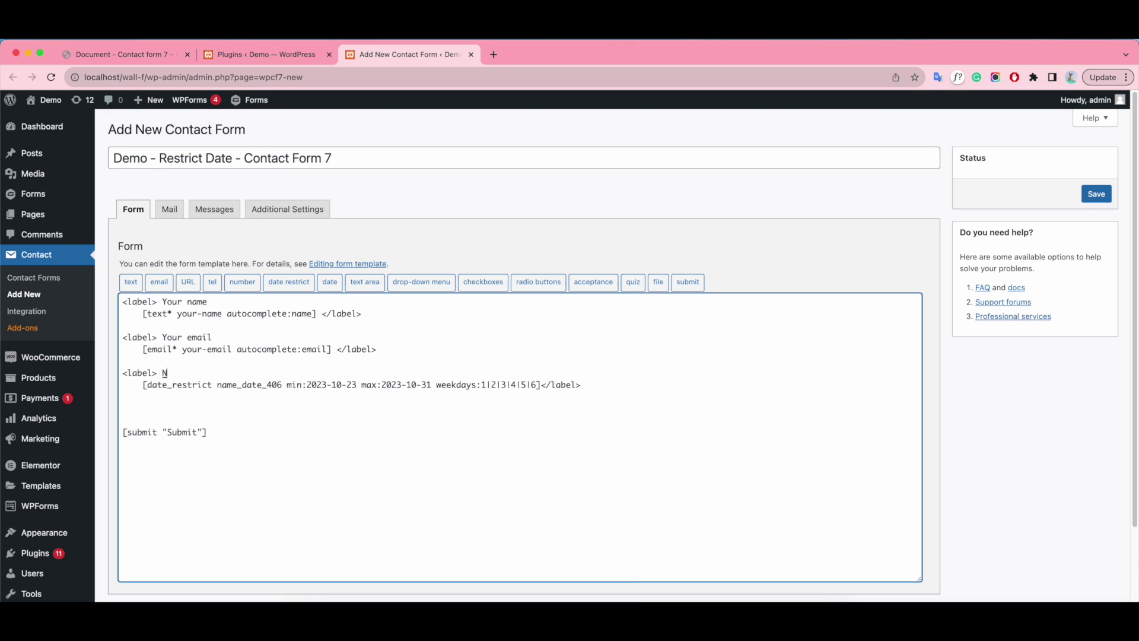
pyautogui.write('Next Appointment')
pyautogui.press('Down')
pyautogui.press('Down')
pyautogui.press('Down')
pyautogui.press('Down')
pyautogui.press('BackSpace')
pyautogui.press('BackSpace')
pyautogui.press('BackSpace')
pyautogui.press('BackSpace')
pyautogui.press('BackSpace')
pyautogui.press('BackSpace')
pyautogui.press('BackSpace')
pyautogui.press('BackSpace')
pyautogui.press('BackSpace')
pyautogui.press('BackSpace')
pyautogui.press('BackSpace')
pyautogui.press('BackSpace')
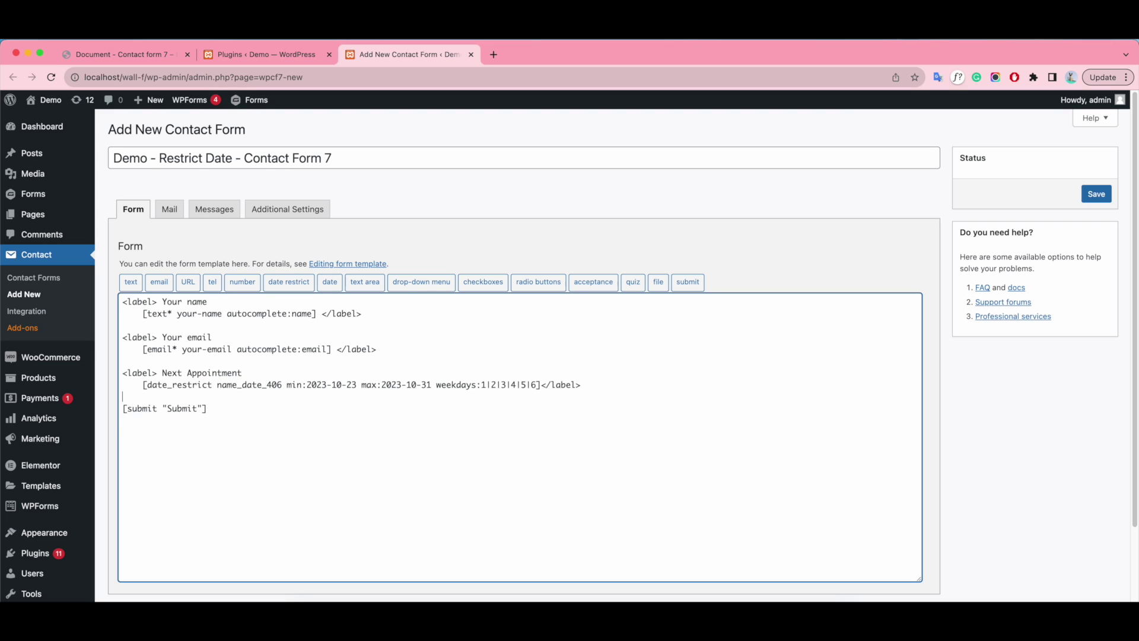
pyautogui.click(1102, 195)
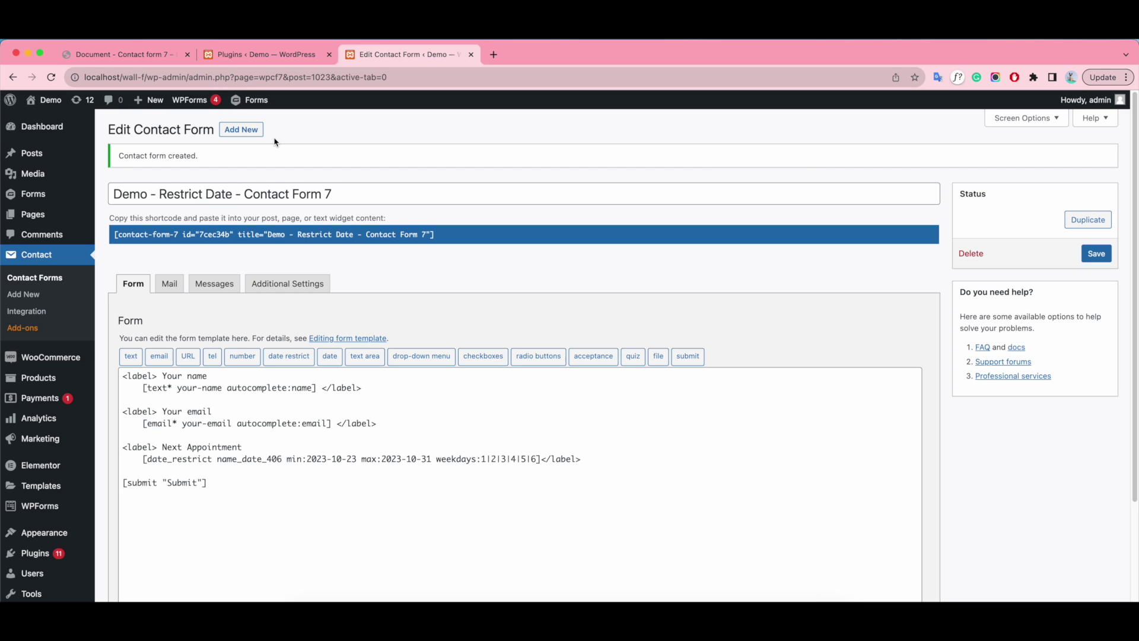
# Start a new page in another tab titled 'Demo - Restrict Date'.
pyautogui.moveTo(45, 218)
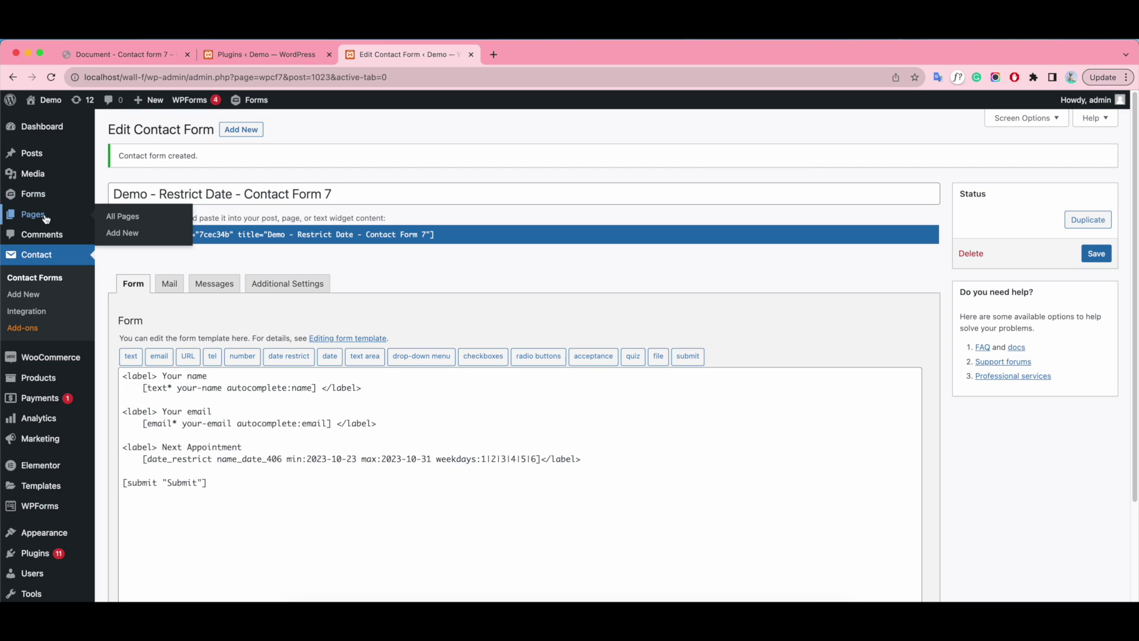
pyautogui.rightClick(122, 232)
pyautogui.press('Escape')
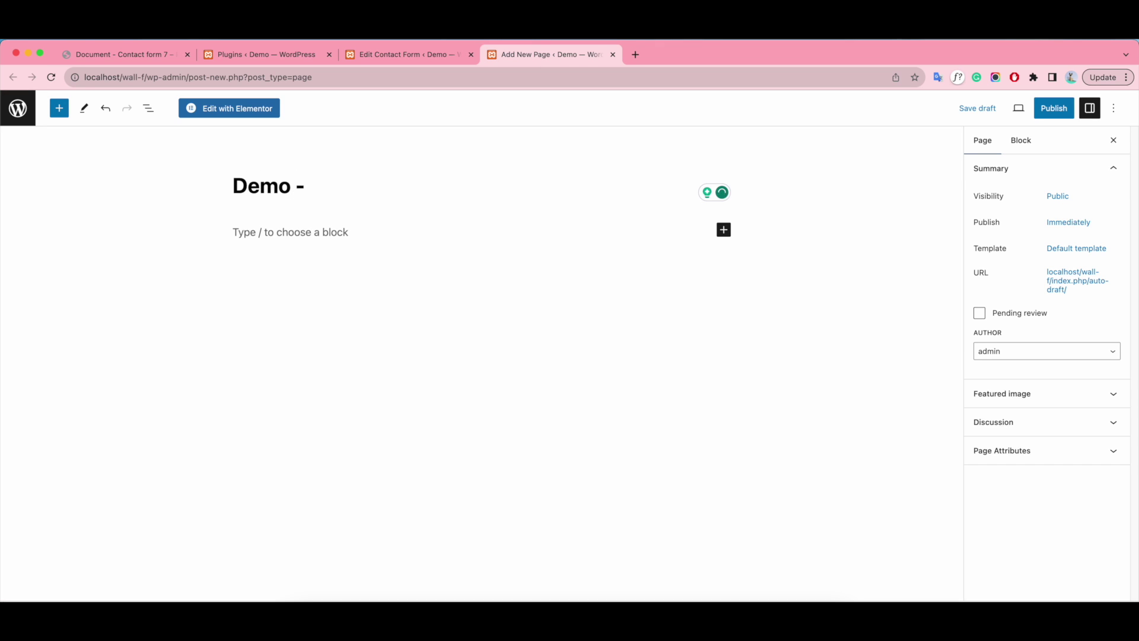
pyautogui.write('Restrict')
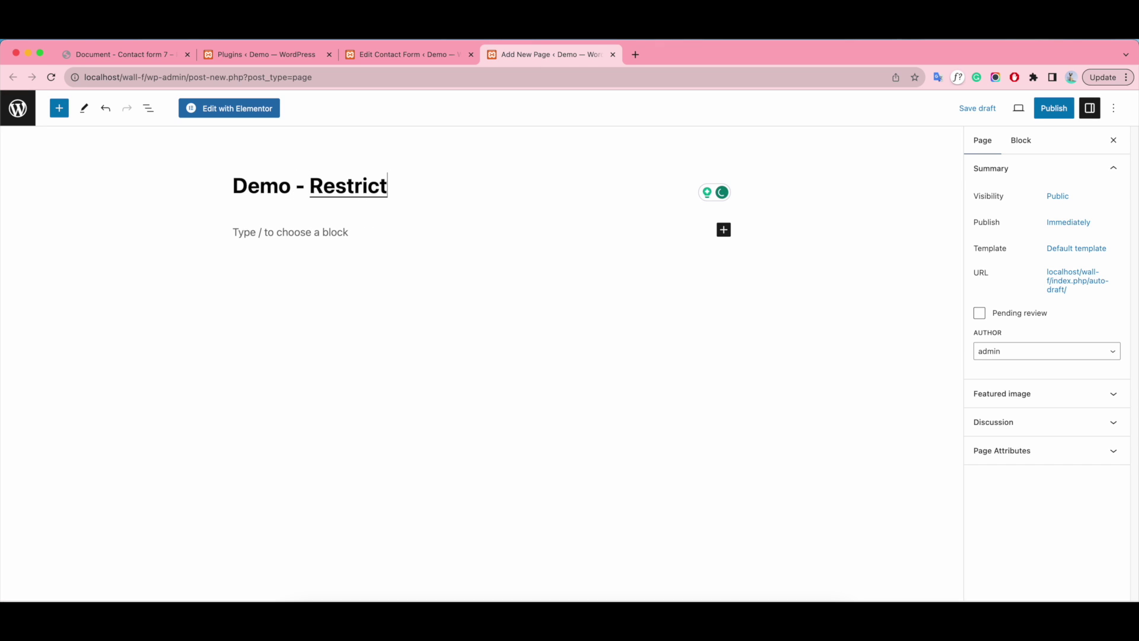
pyautogui.write(' Date')
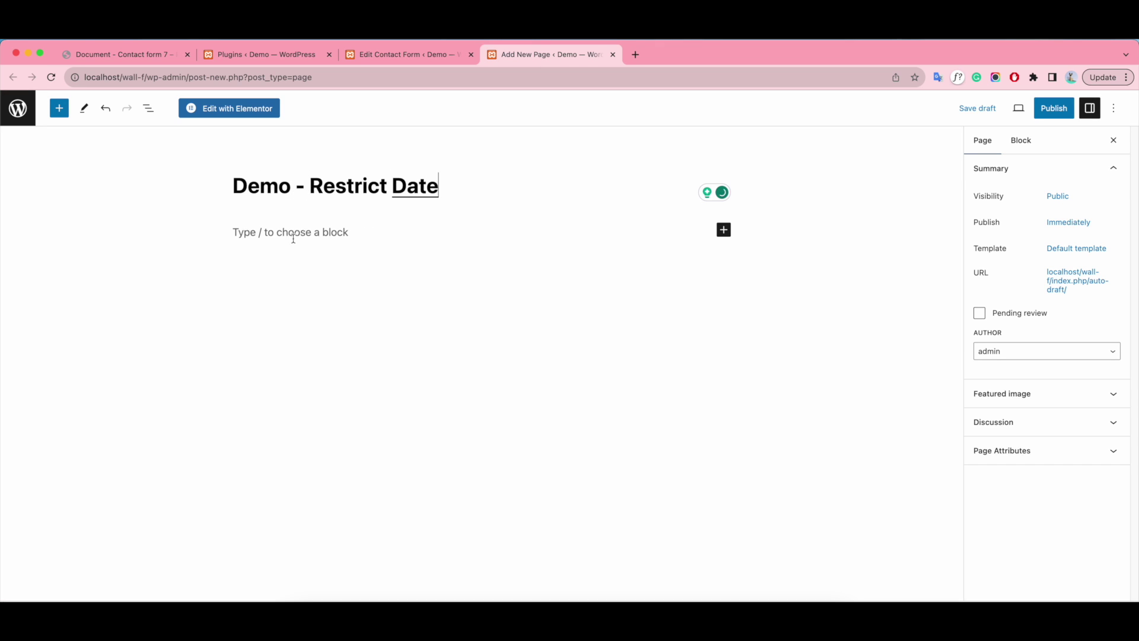
# Embed the Demo - Restrict Date - Contact Form 7 form via a Contact Form 7 block and publish.
pyautogui.click(293, 236)
pyautogui.click(723, 231)
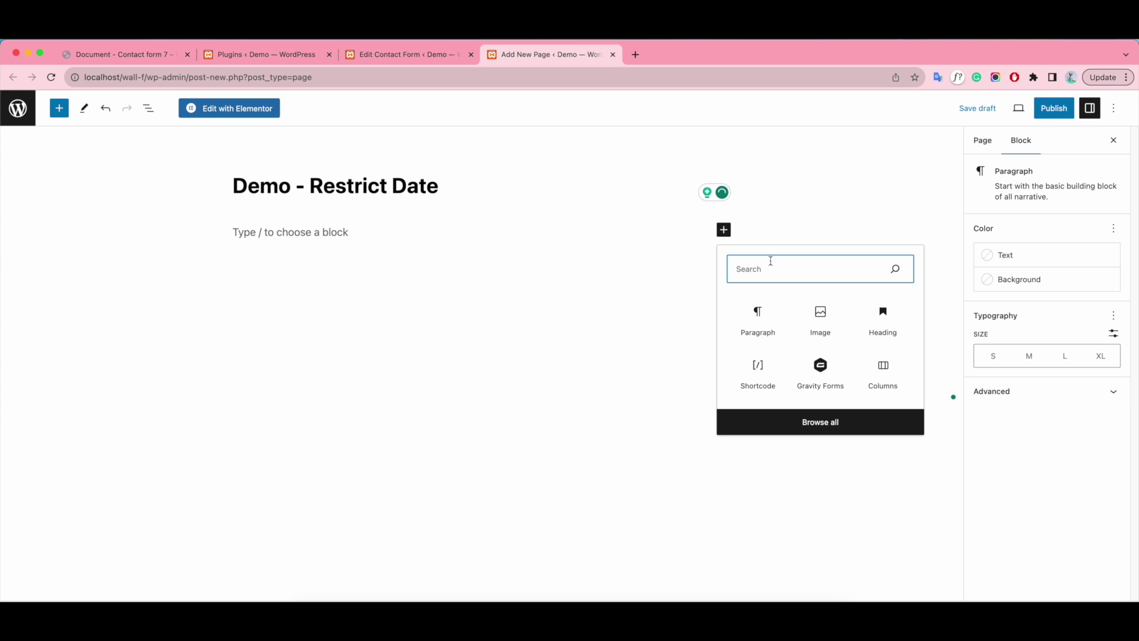
pyautogui.write('con')
pyautogui.click(758, 314)
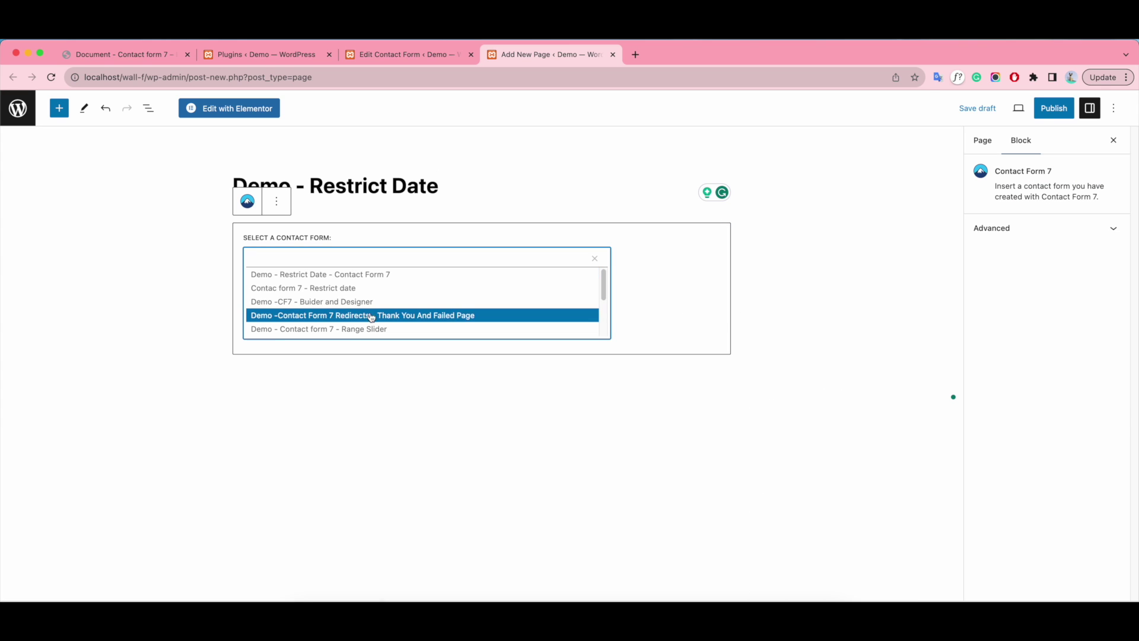
pyautogui.click(412, 277)
pyautogui.click(1053, 109)
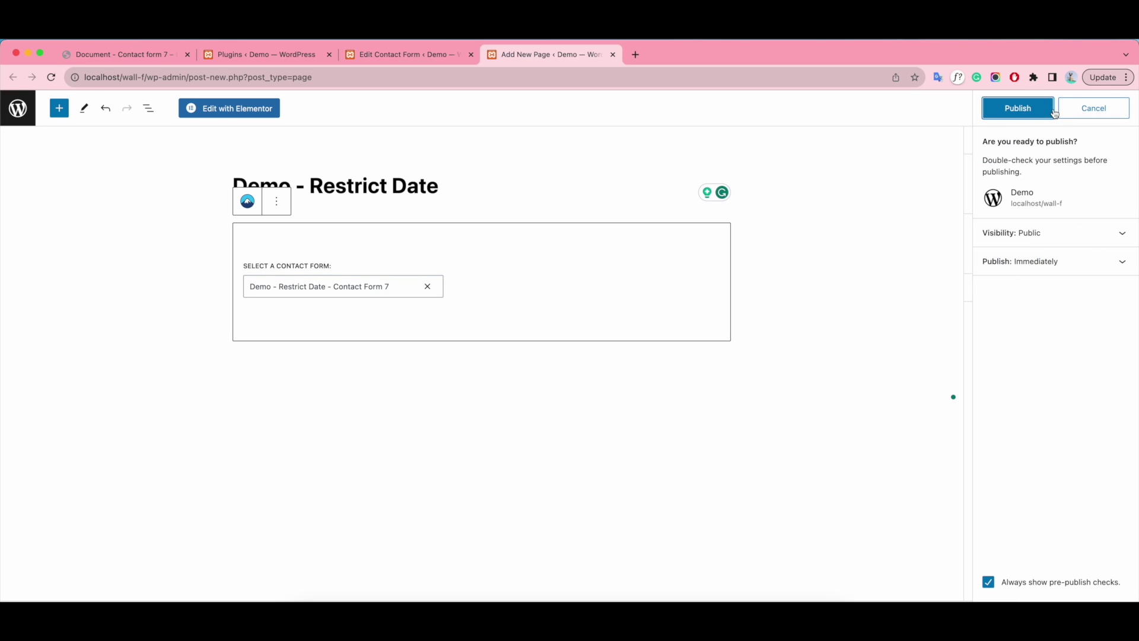
pyautogui.click(1054, 111)
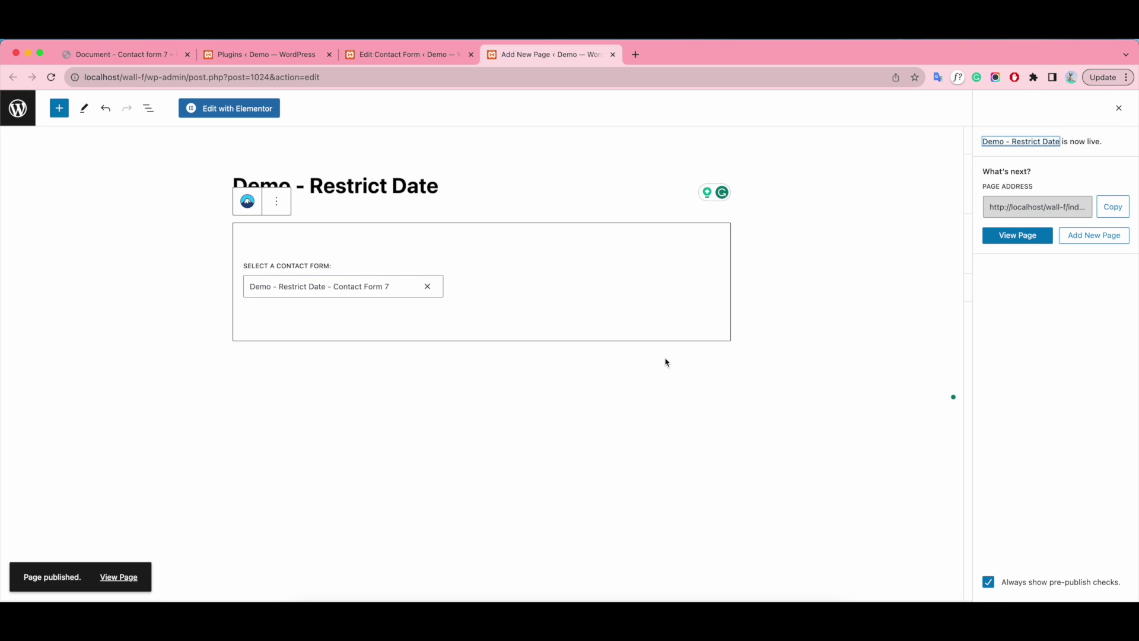
# On the live page, pick 25 October 2023 for Next Appointment, then return to the form editor.
pyautogui.click(121, 577)
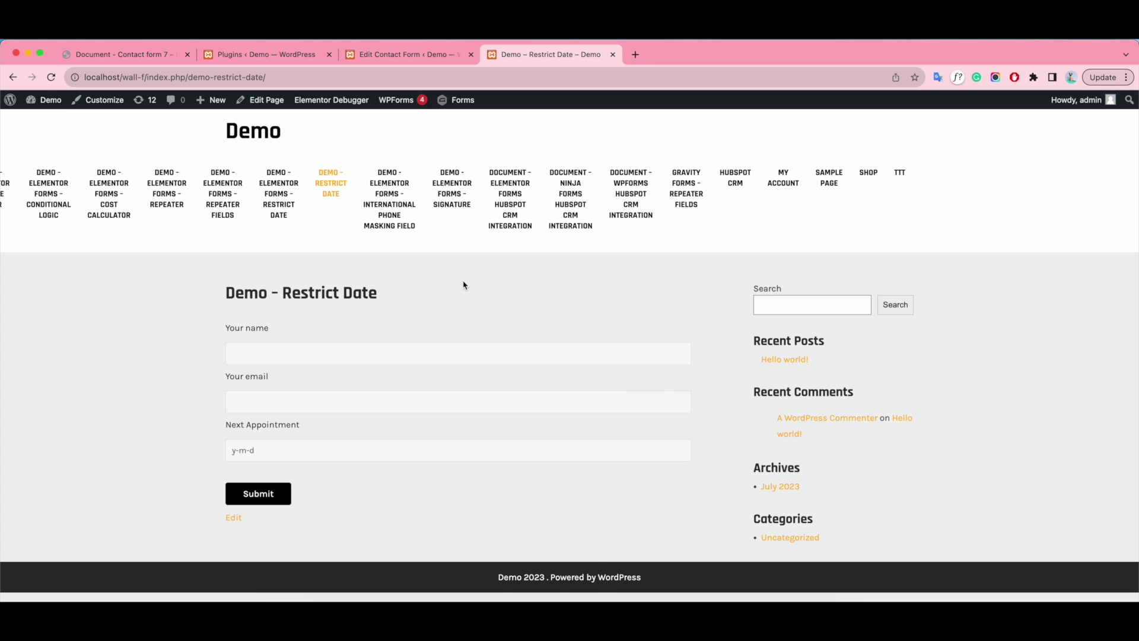
pyautogui.click(288, 452)
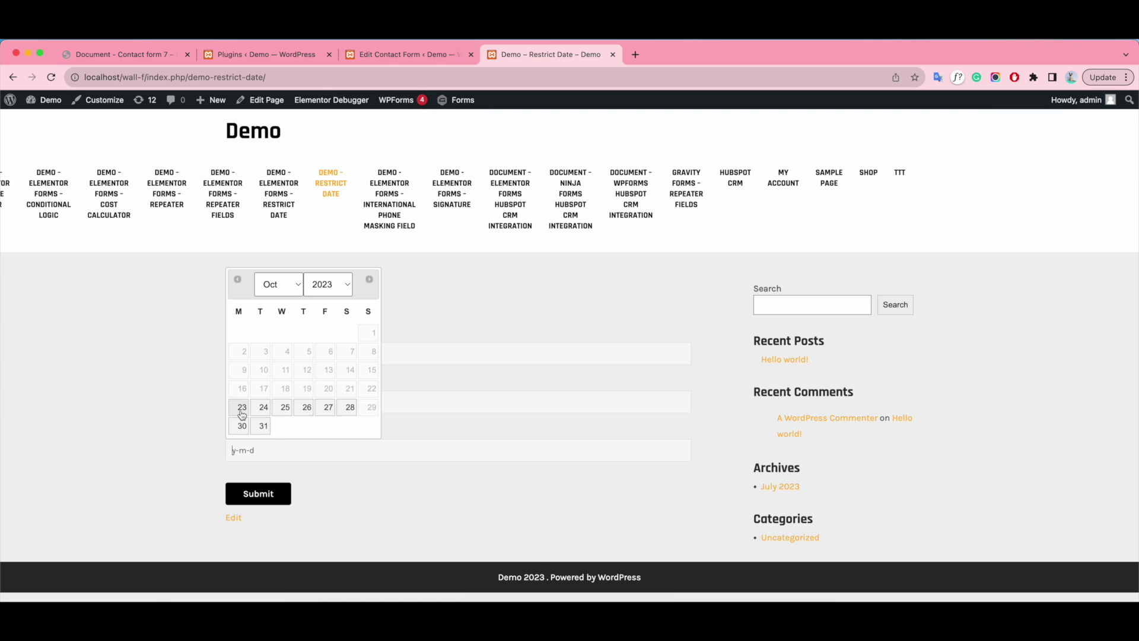
pyautogui.click(285, 408)
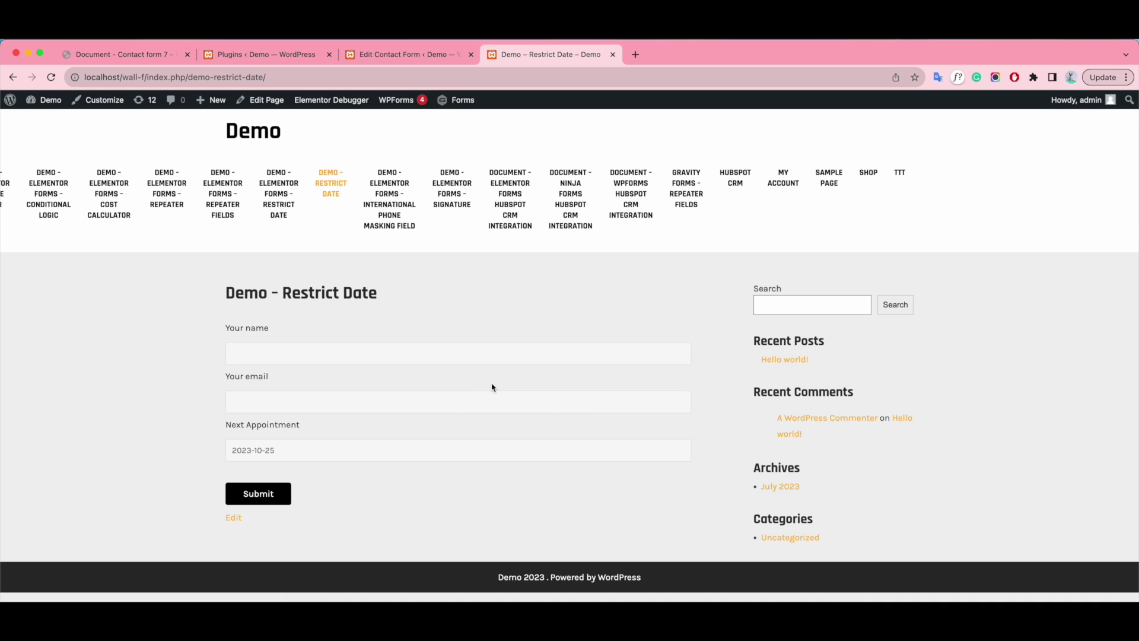
pyautogui.hotkey('ctrl', 'shift', 'Tab')
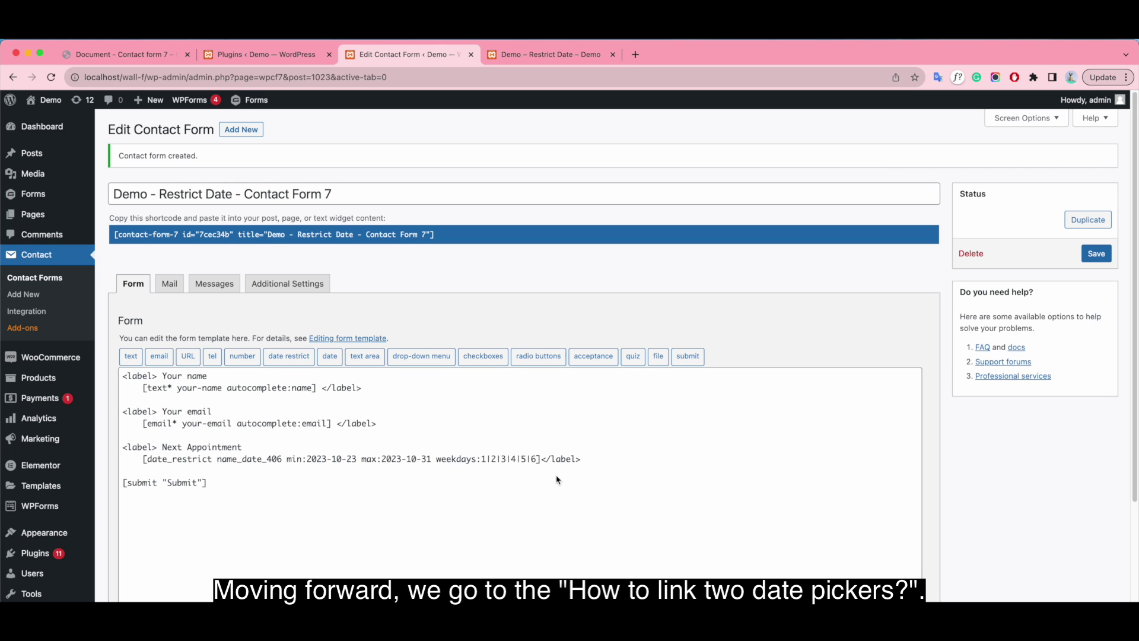
# Delete the Next Appointment lines, relabel 'Your name' as 'Check-in Date' and drop its text tag.
pyautogui.click(592, 462)
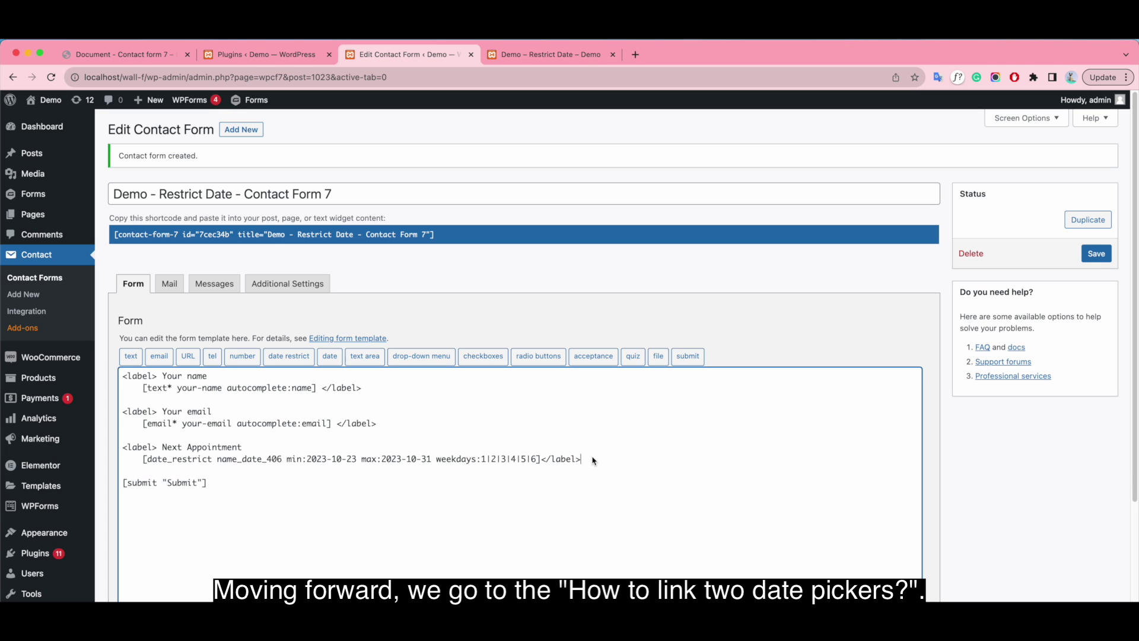
pyautogui.moveTo(584, 460); pyautogui.dragTo(113, 448)
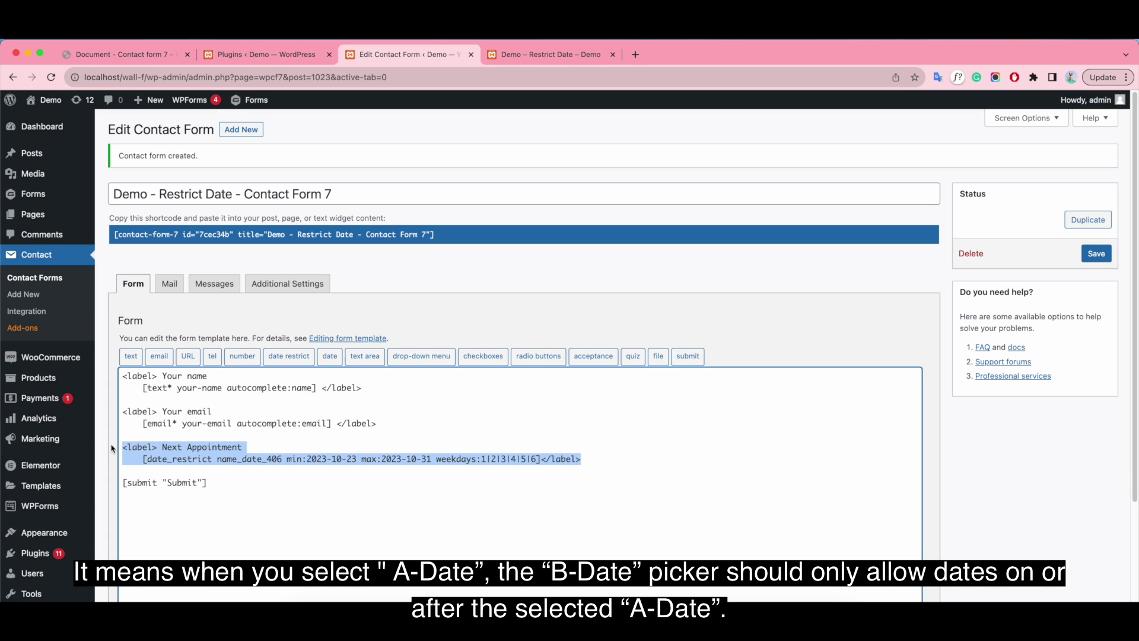
pyautogui.press('BackSpace')
pyautogui.press('BackSpace')
pyautogui.press('BackSpace')
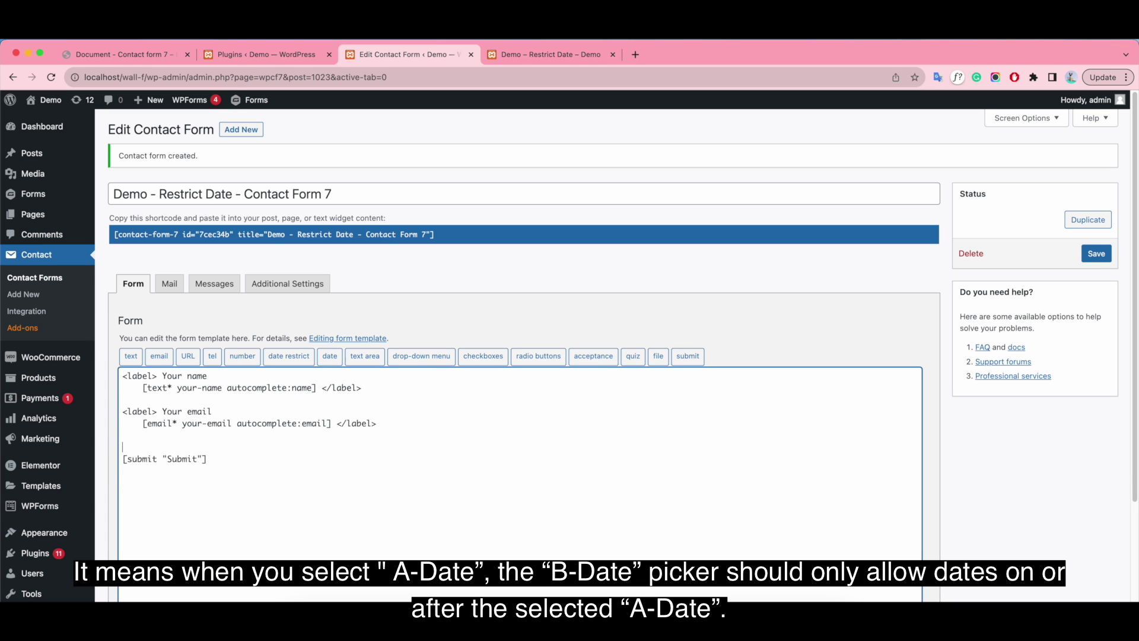
pyautogui.click(219, 378)
pyautogui.press('BackSpace')
pyautogui.press('BackSpace')
pyautogui.press('BackSpace')
pyautogui.press('BackSpace')
pyautogui.press('BackSpace')
pyautogui.press('BackSpace')
pyautogui.press('BackSpace')
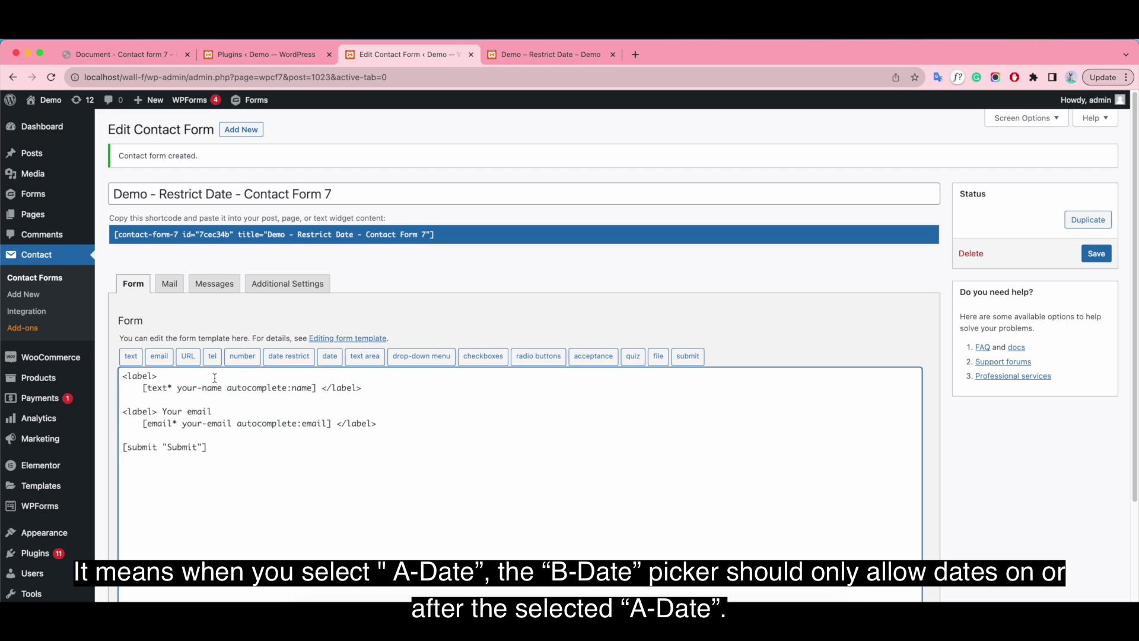
pyautogui.write('Check-in Date')
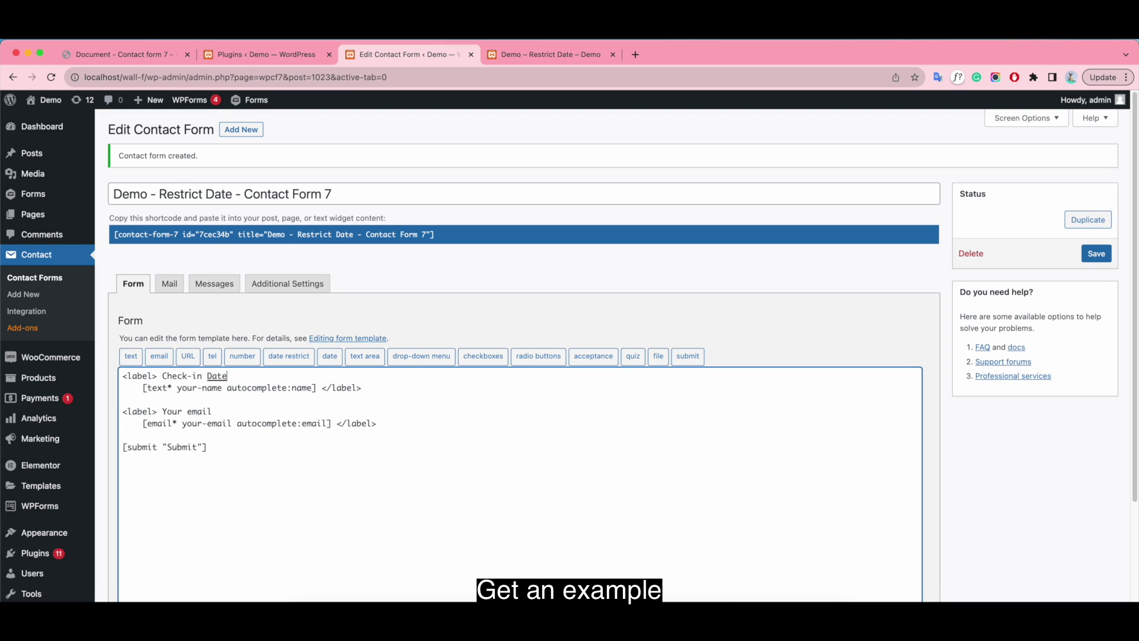
pyautogui.moveTo(318, 388); pyautogui.dragTo(148, 388)
pyautogui.press('BackSpace')
pyautogui.press('BackSpace')
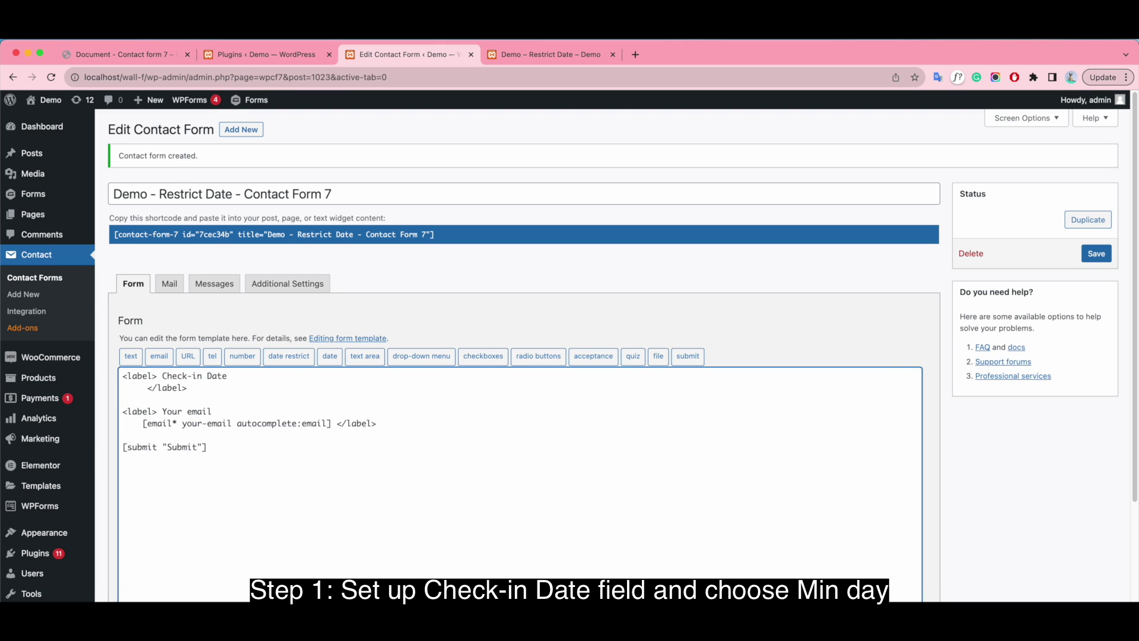
pyautogui.click(291, 356)
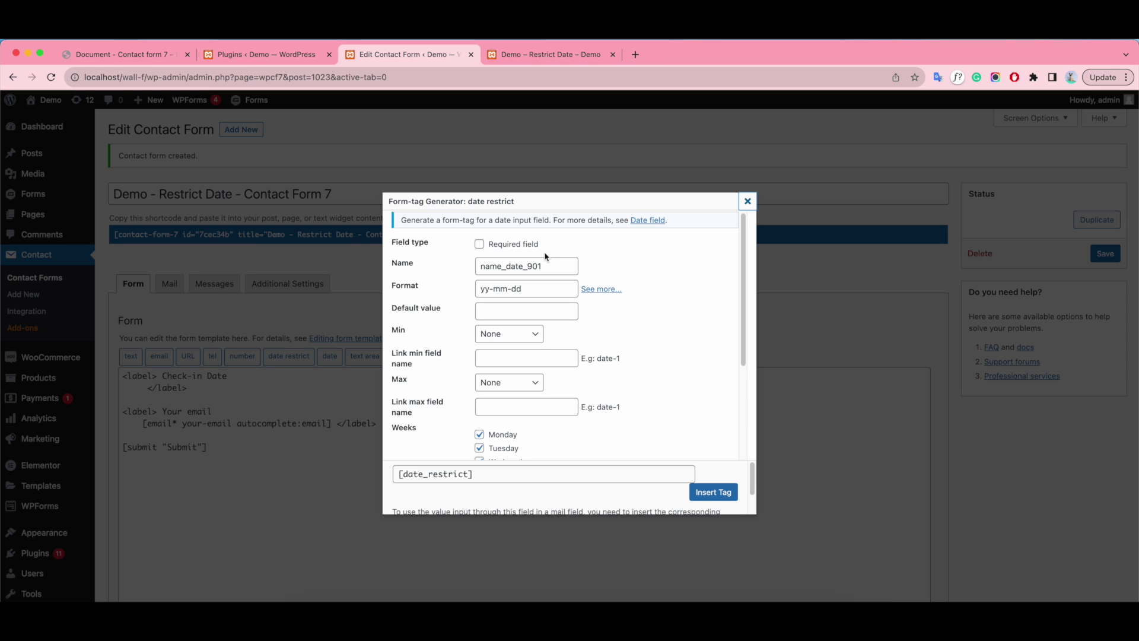
# Set the Check-in field's minimum date to 2023-10-21, leaving no maximum.
pyautogui.click(525, 334)
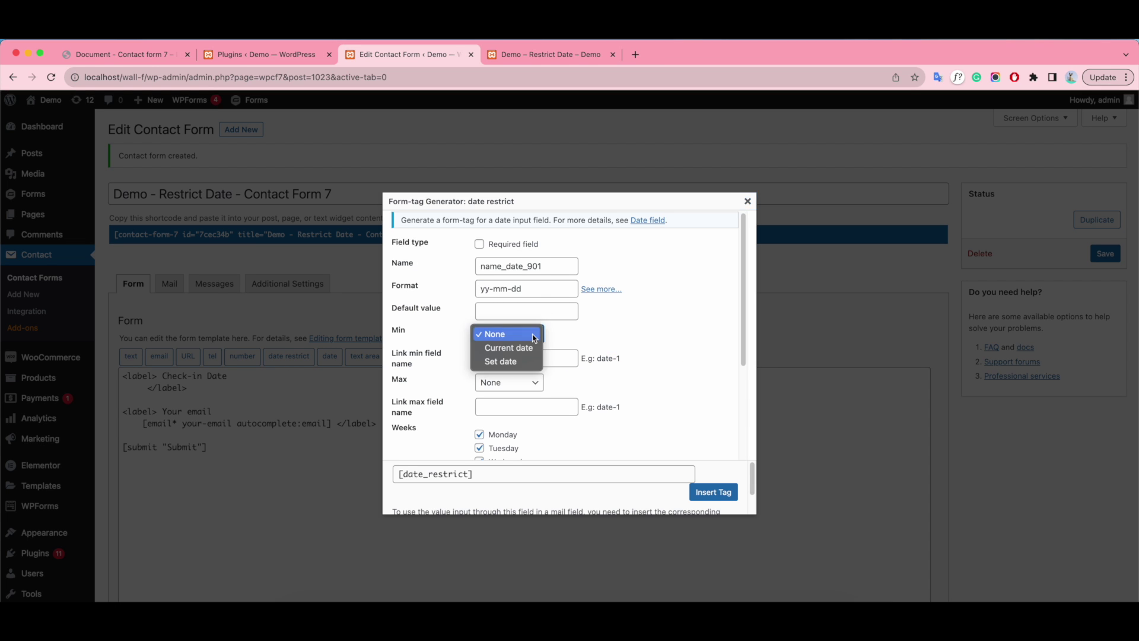
pyautogui.click(524, 361)
pyautogui.click(518, 352)
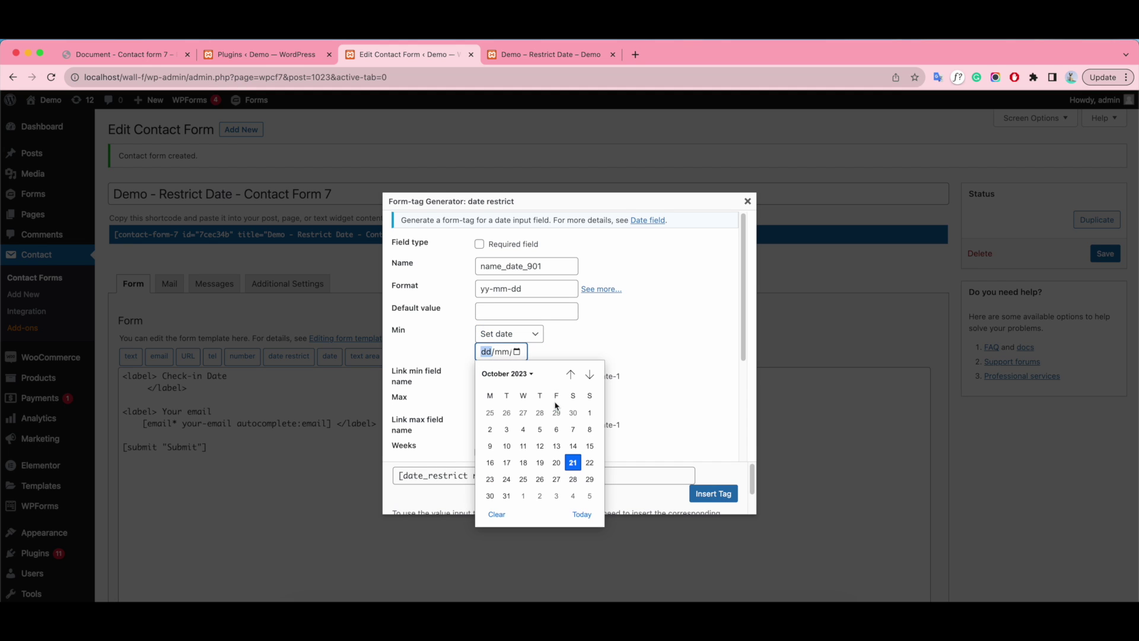
pyautogui.click(573, 463)
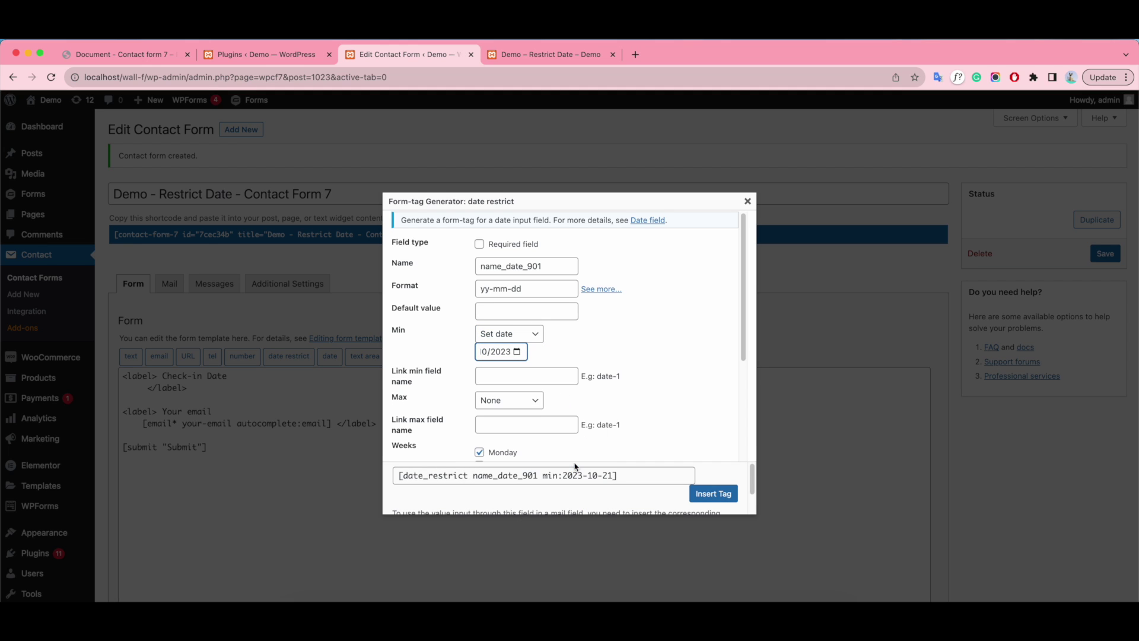
pyautogui.click(531, 402)
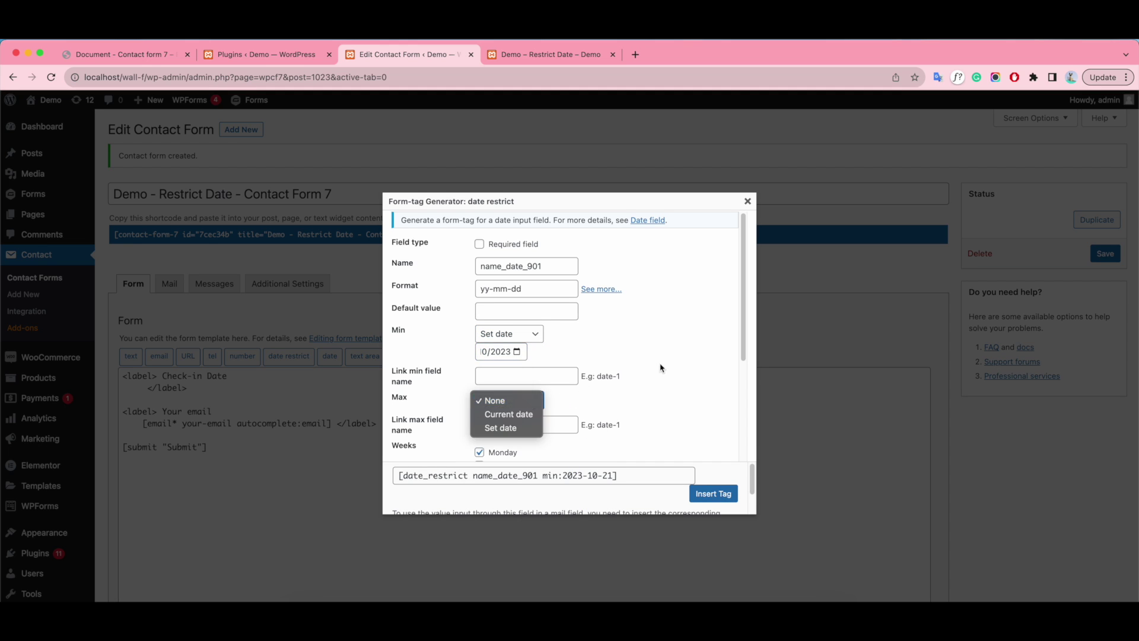
pyautogui.click(531, 402)
# Exclude Sundays and insert the name_date_901 tag under the Check-in Date label.
pyautogui.scroll(-2, 617, 404)
pyautogui.scroll(-6, 587, 405)
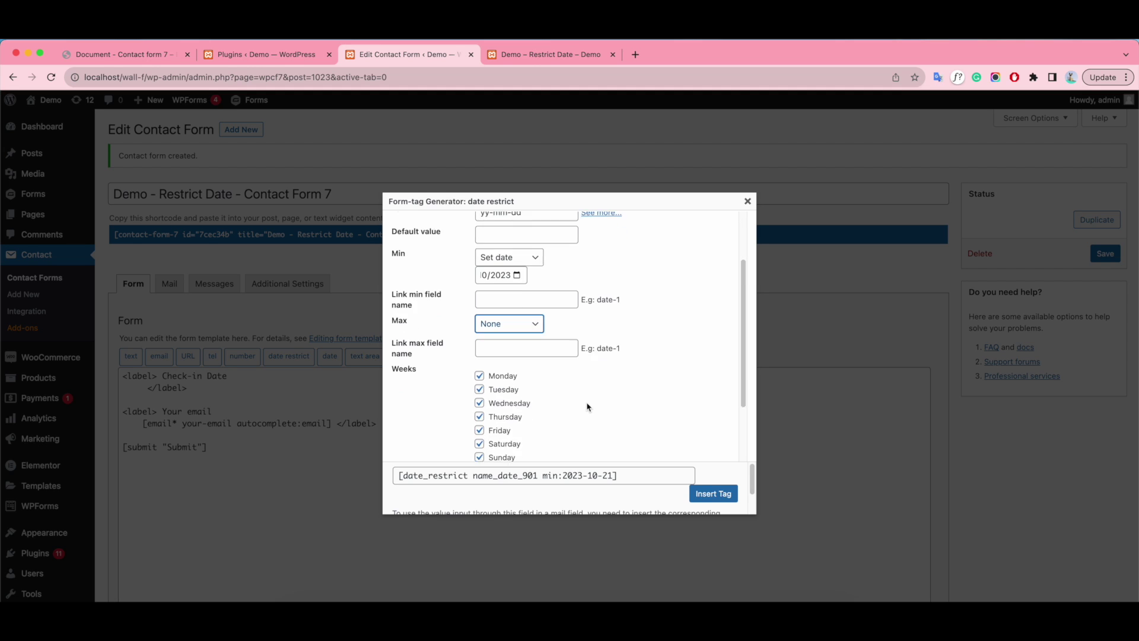
pyautogui.click(480, 371)
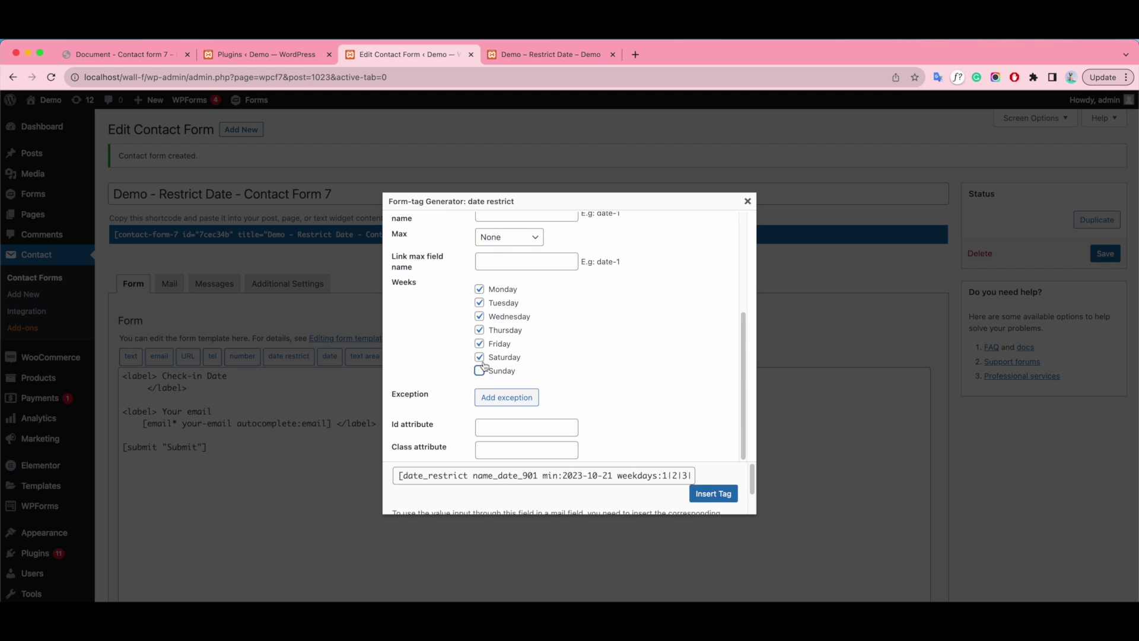
pyautogui.scroll(7, 655, 379)
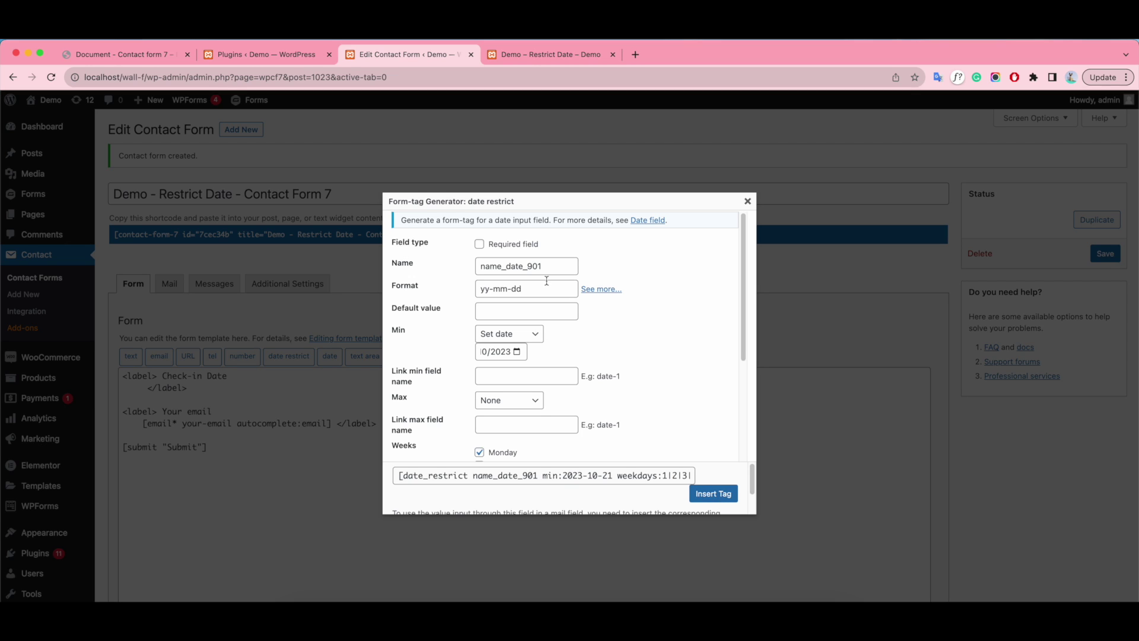
pyautogui.moveTo(546, 269); pyautogui.dragTo(442, 268)
pyautogui.press('super+c')
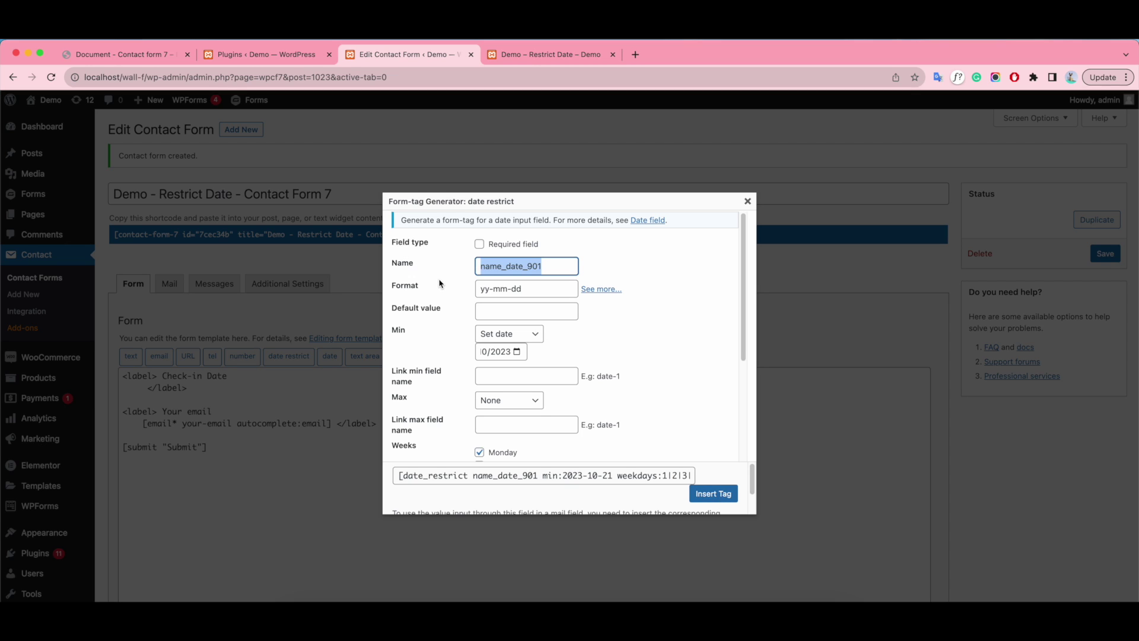
pyautogui.scroll(-1, 655, 417)
pyautogui.scroll(-4, 655, 417)
pyautogui.click(715, 494)
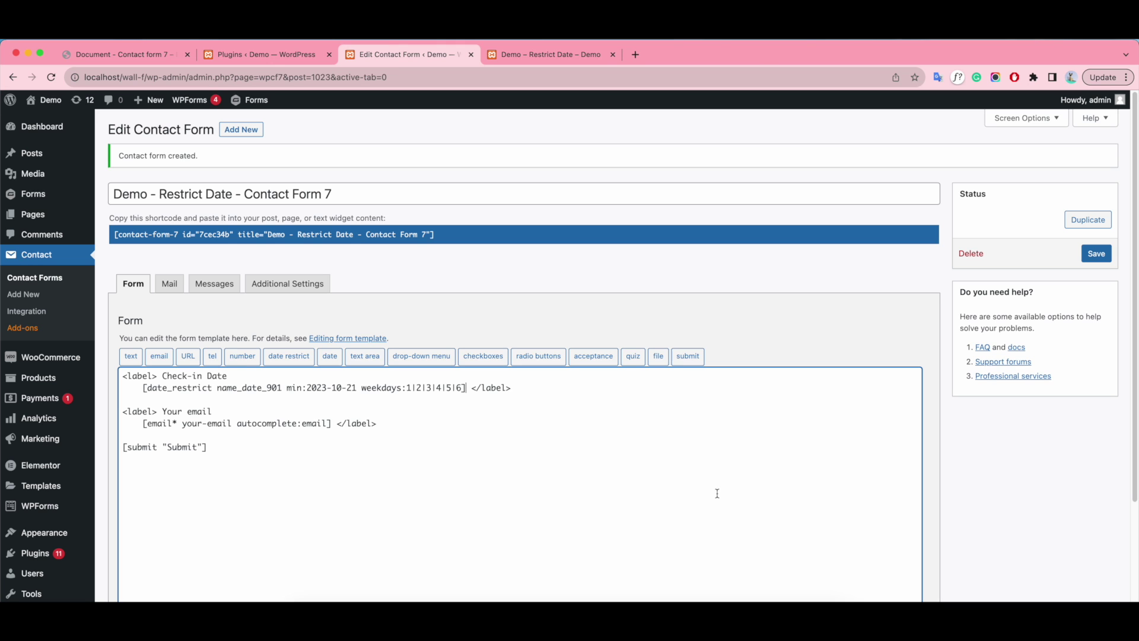
# Rename the 'Your email' label to 'Check-out Date' and delete the email field tag.
pyautogui.moveTo(213, 411); pyautogui.dragTo(160, 411)
pyautogui.press('BackSpace')
pyautogui.write('Check')
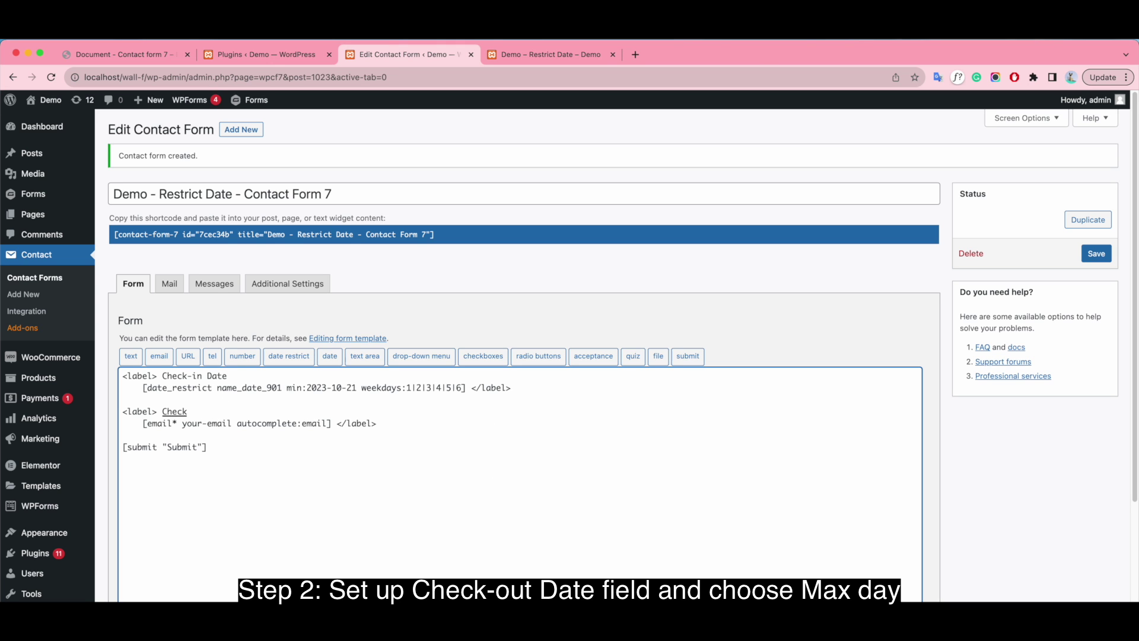
pyautogui.write(' -ou')
pyautogui.write('out Date')
pyautogui.moveTo(330, 423); pyautogui.dragTo(142, 423)
pyautogui.press('BackSpace')
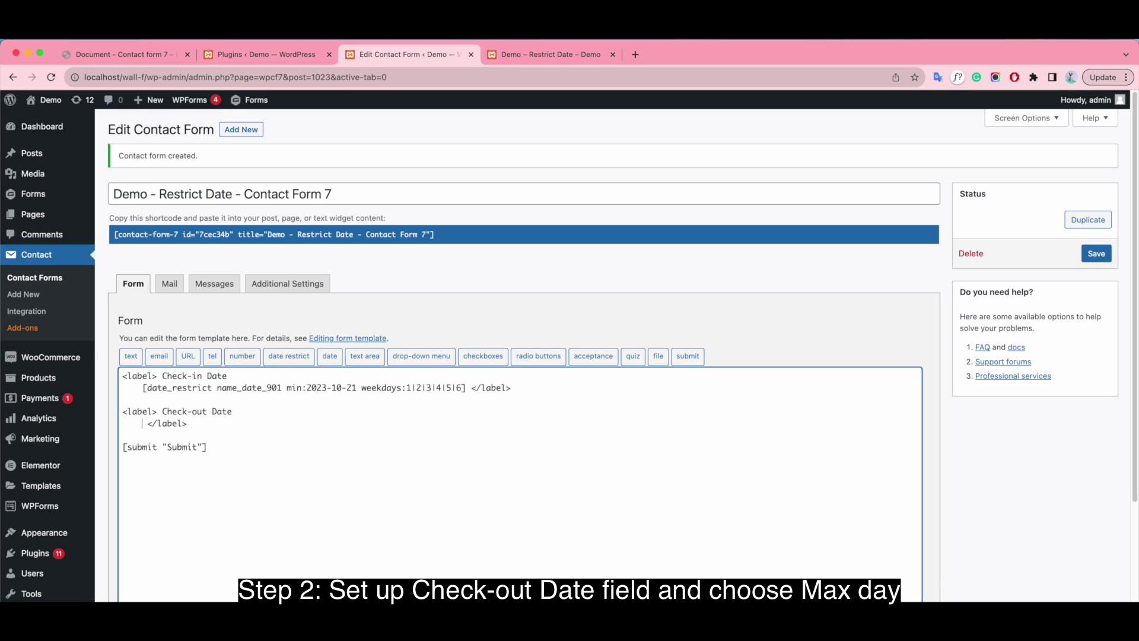
# Generate a date-restrict field name_date_902 with no earliest date and latest date 04/11/2023.
pyautogui.click(288, 357)
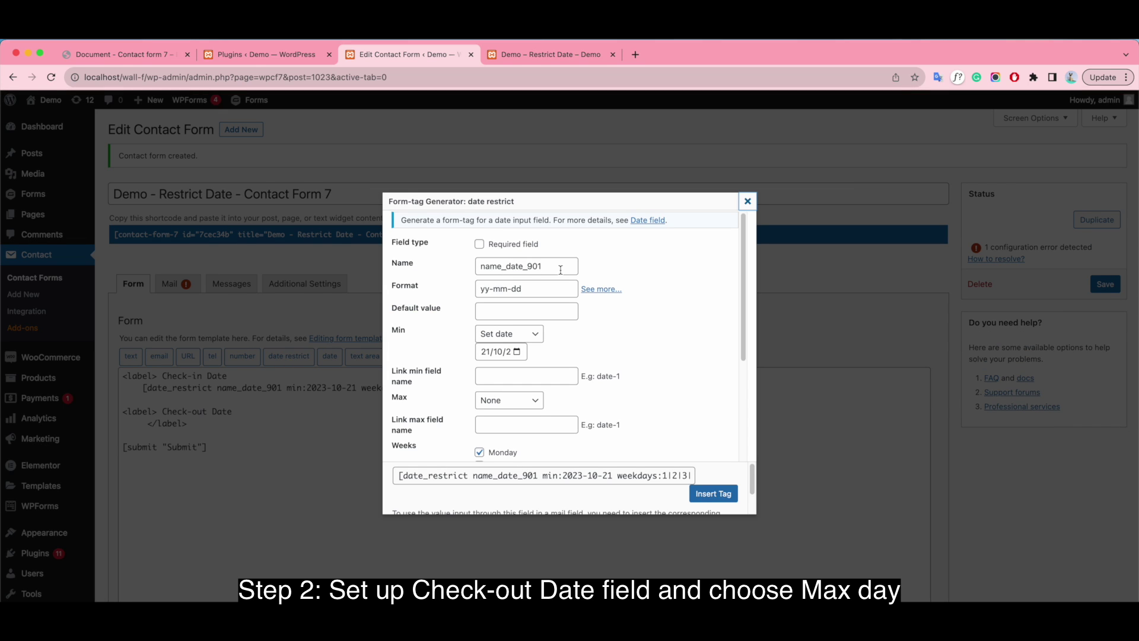
pyautogui.click(546, 309)
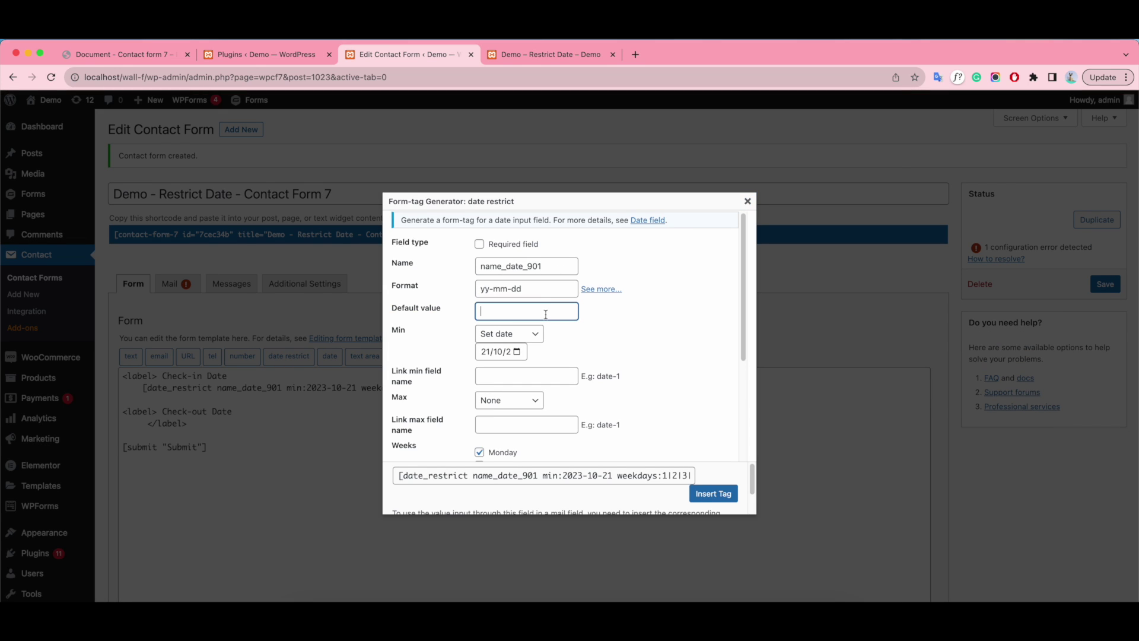
pyautogui.click(554, 265)
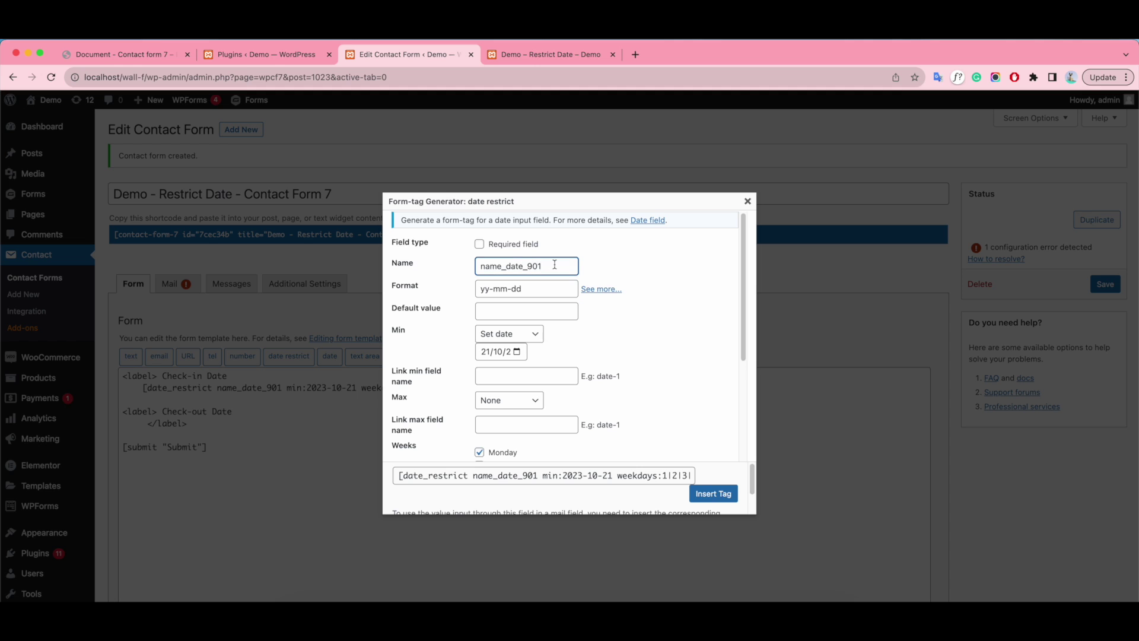
pyautogui.click(517, 351)
pyautogui.click(522, 334)
pyautogui.click(522, 300)
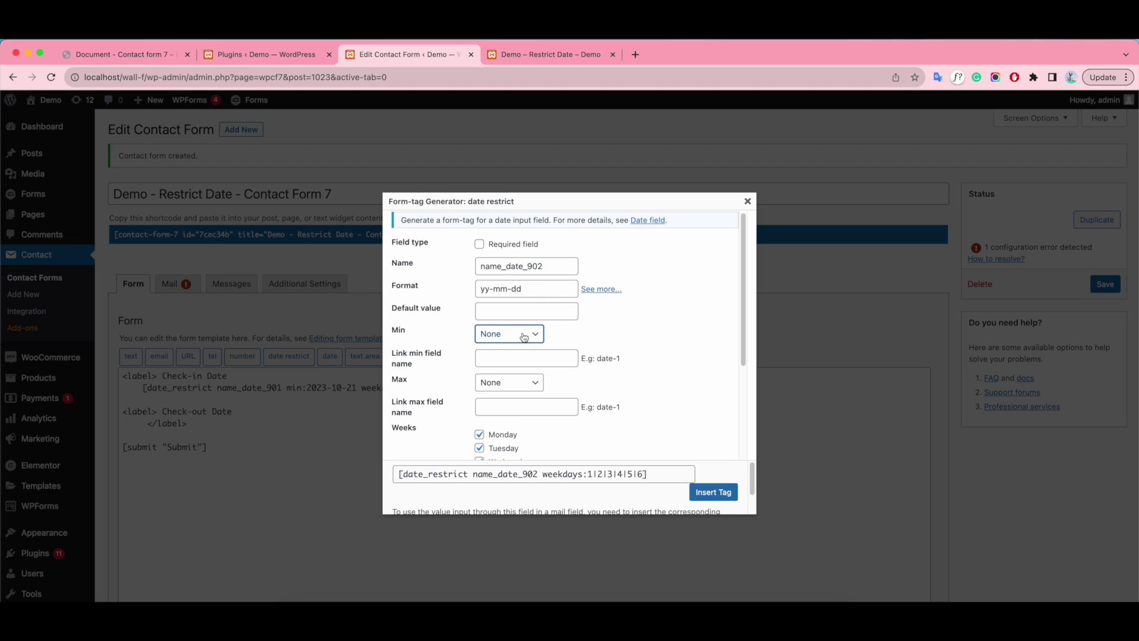
pyautogui.click(524, 383)
pyautogui.click(525, 410)
pyautogui.click(517, 401)
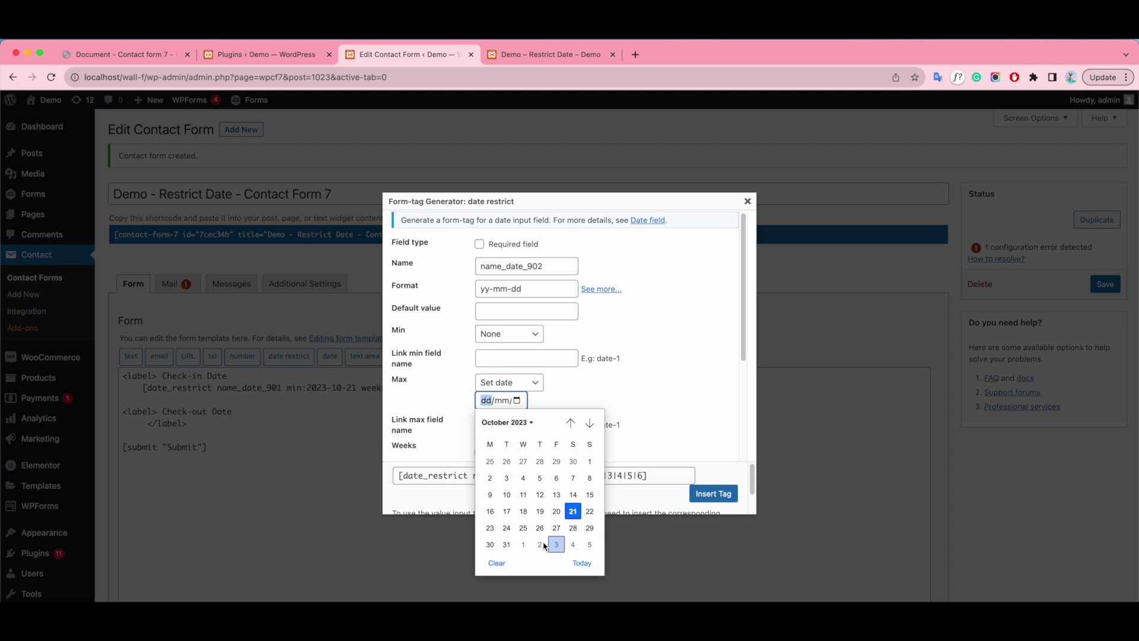
pyautogui.click(588, 546)
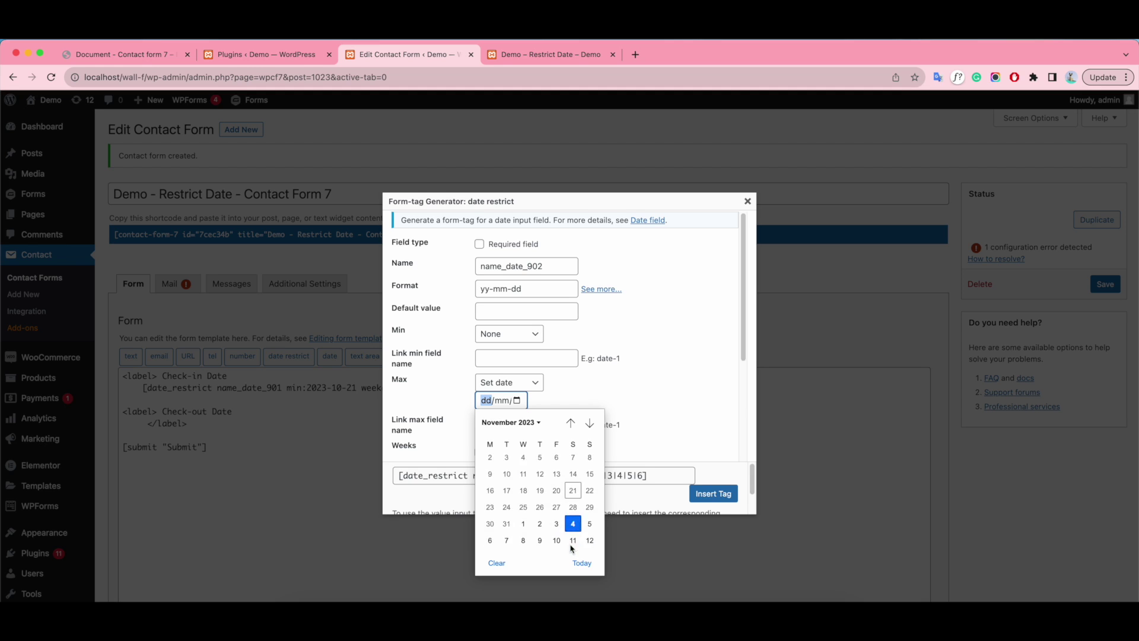
pyautogui.click(523, 400)
pyautogui.press('Escape')
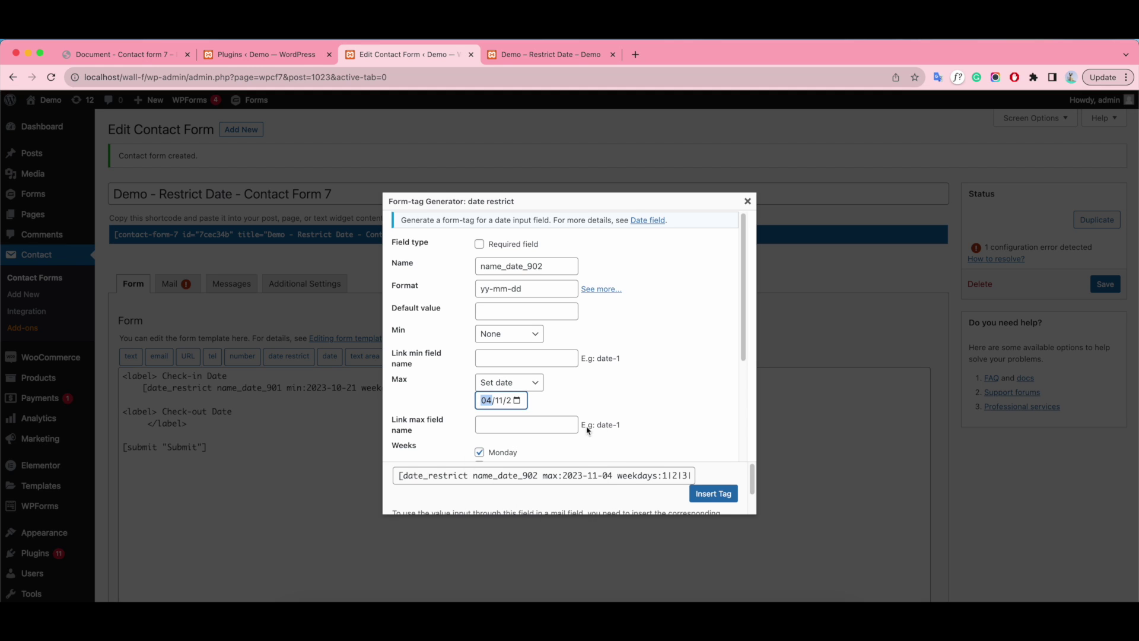
# Link the new field's minimum to name_date_901 and insert the Check-out date tag.
pyautogui.scroll(-5, 567, 430)
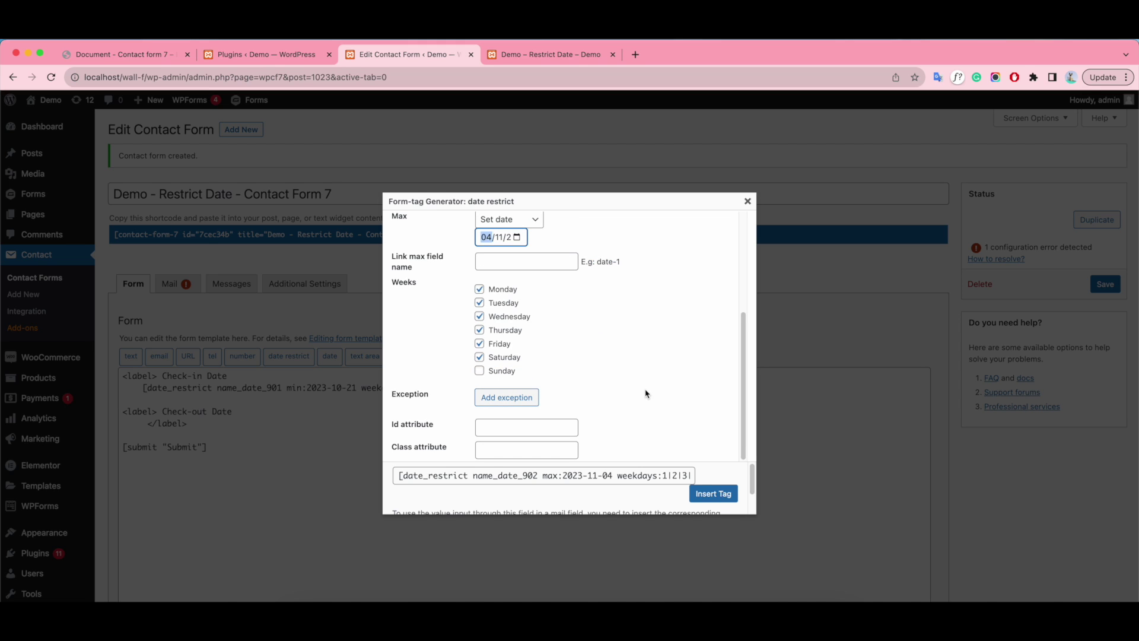
pyautogui.scroll(3, 670, 393)
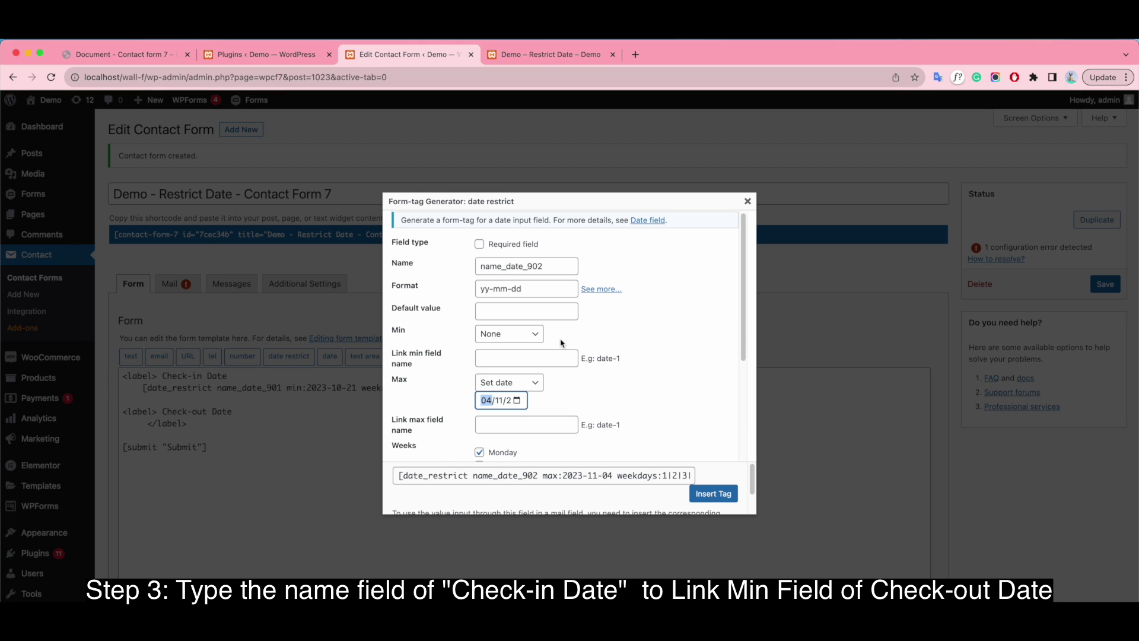
pyautogui.click(507, 359)
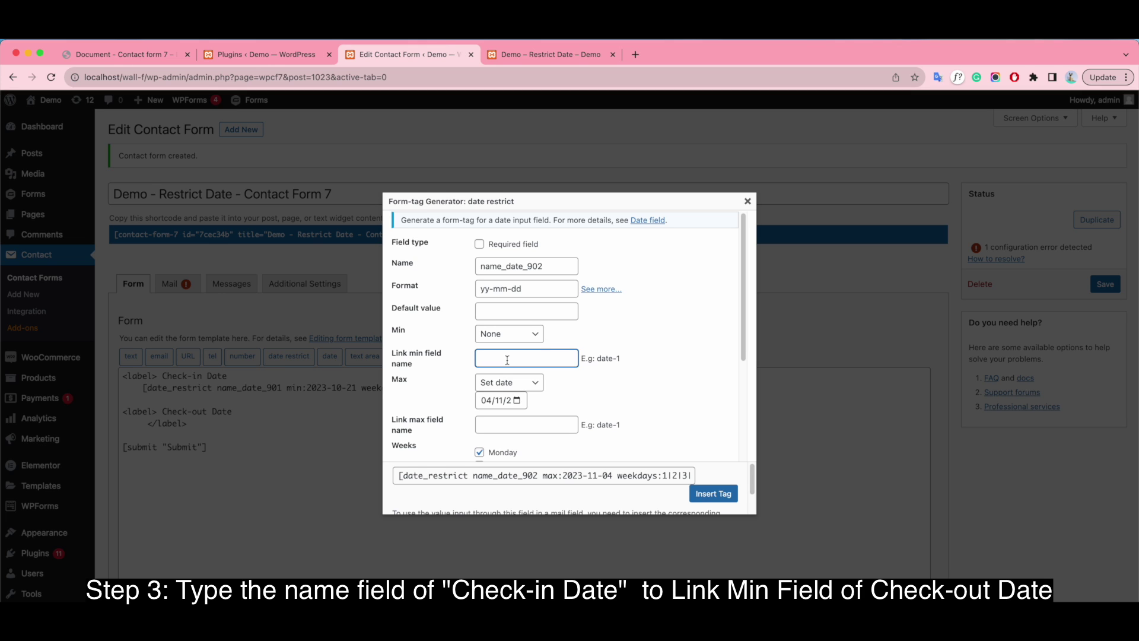
pyautogui.press('super+v')
pyautogui.click(722, 493)
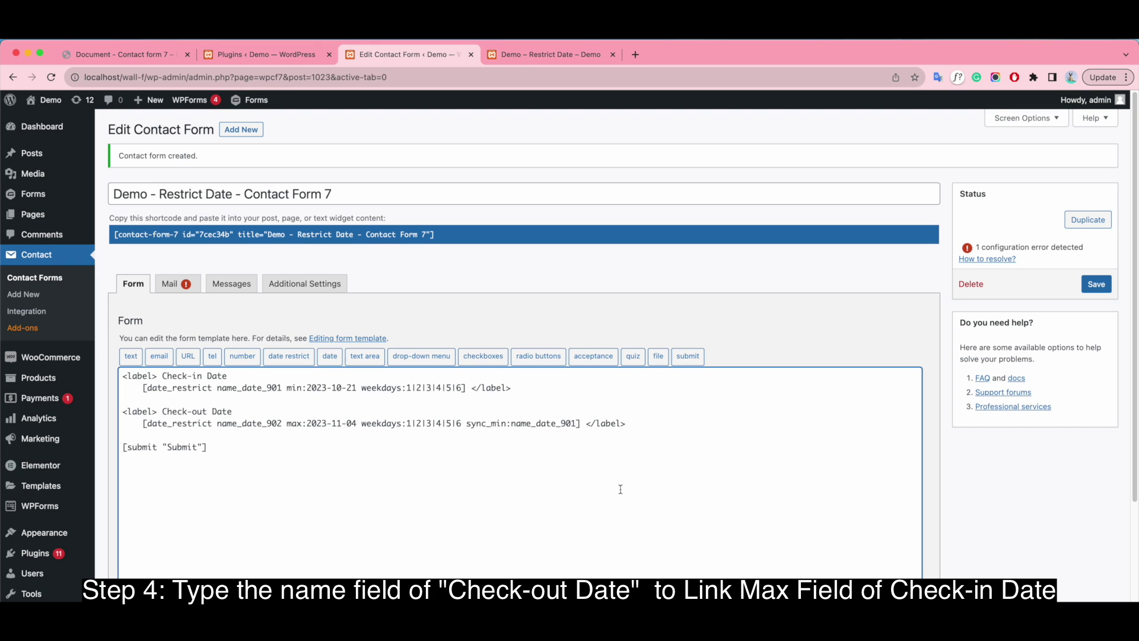
# Add sync_max:name_date_902 to the Check-in tag and save the form.
pyautogui.moveTo(468, 425); pyautogui.dragTo(577, 424)
pyautogui.press('super+c')
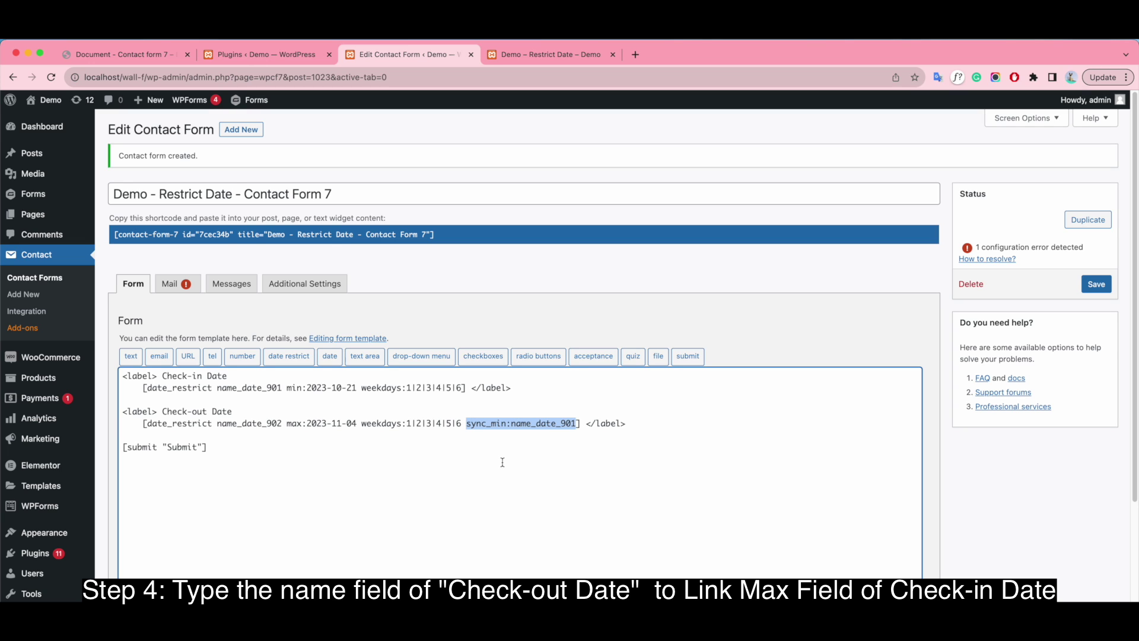
pyautogui.click(465, 388)
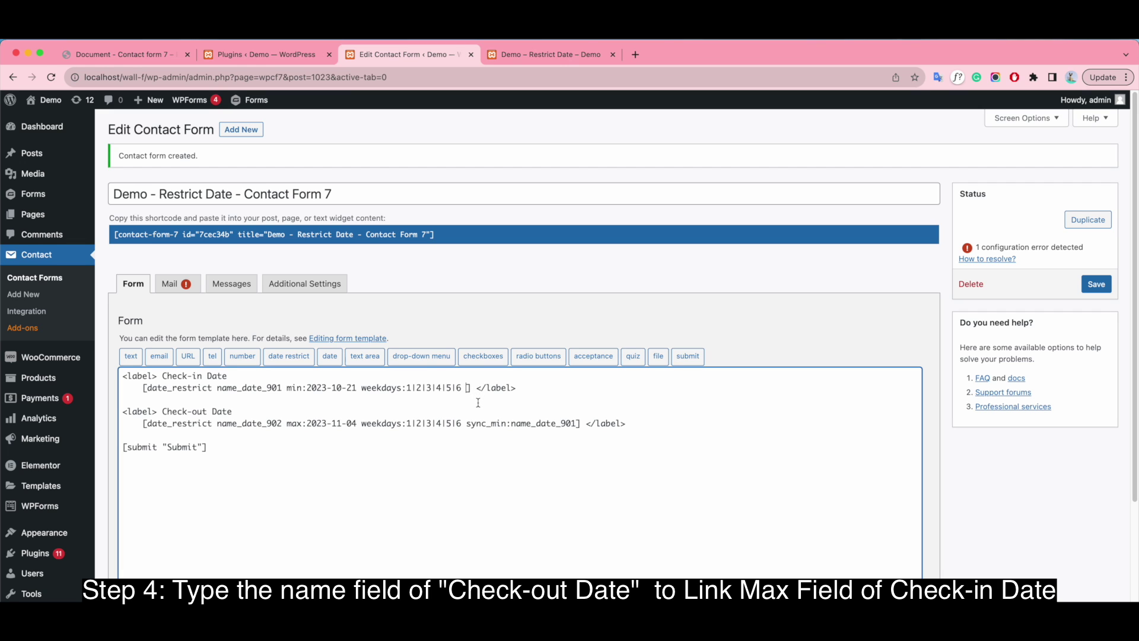
pyautogui.press('super+v')
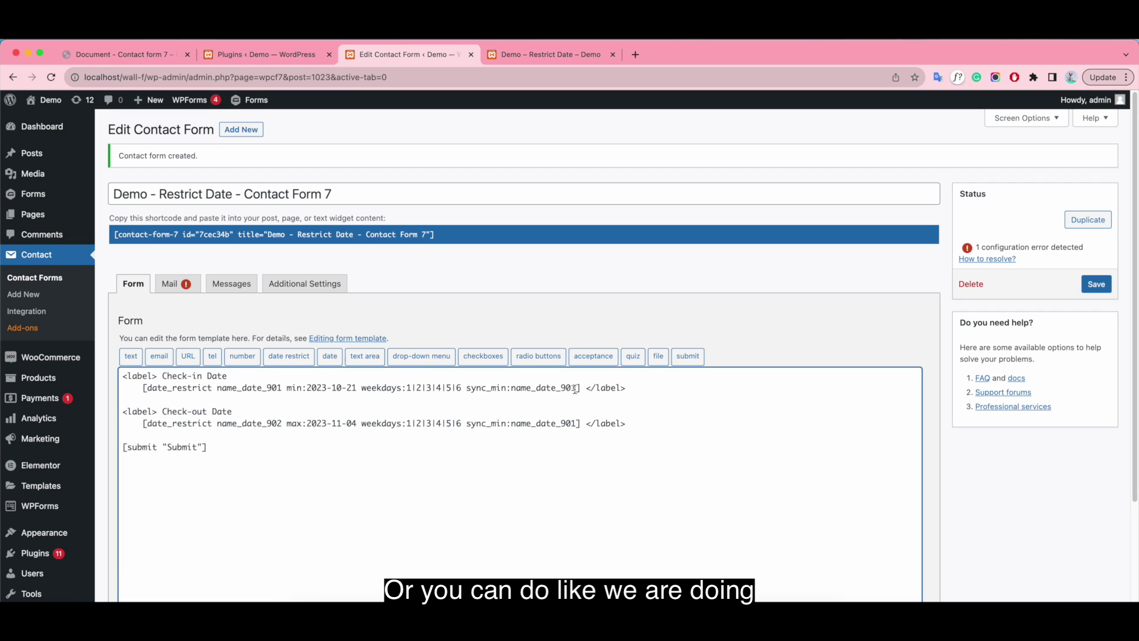
pyautogui.press('BackSpace')
pyautogui.write('2')
pyautogui.press('BackSpace')
pyautogui.press('BackSpace')
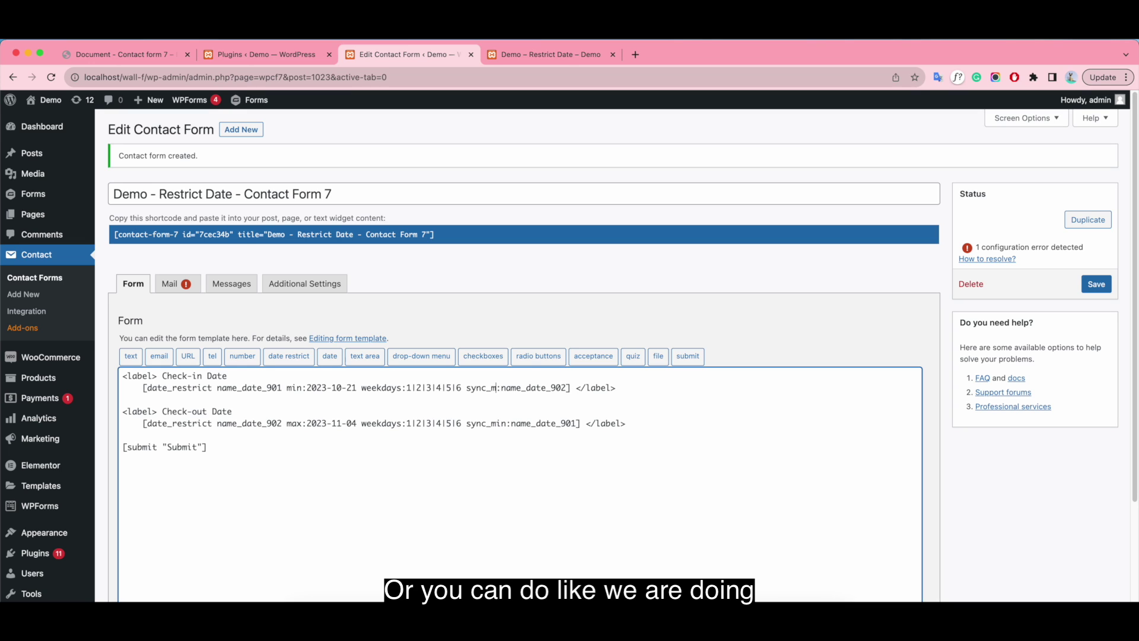
pyautogui.write('ax')
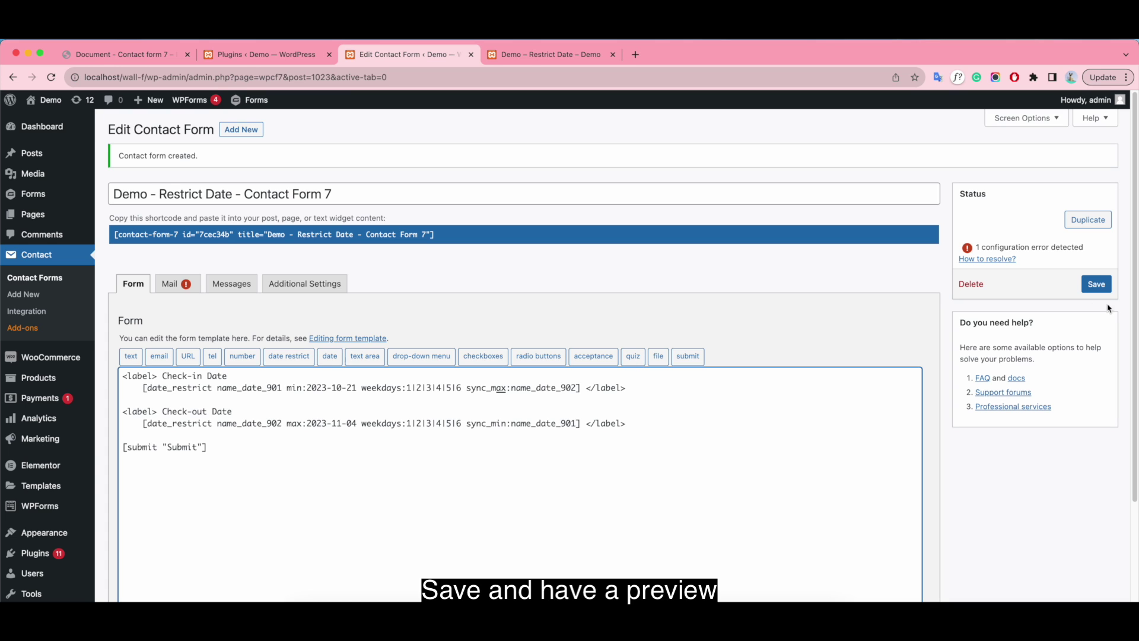
pyautogui.click(1100, 284)
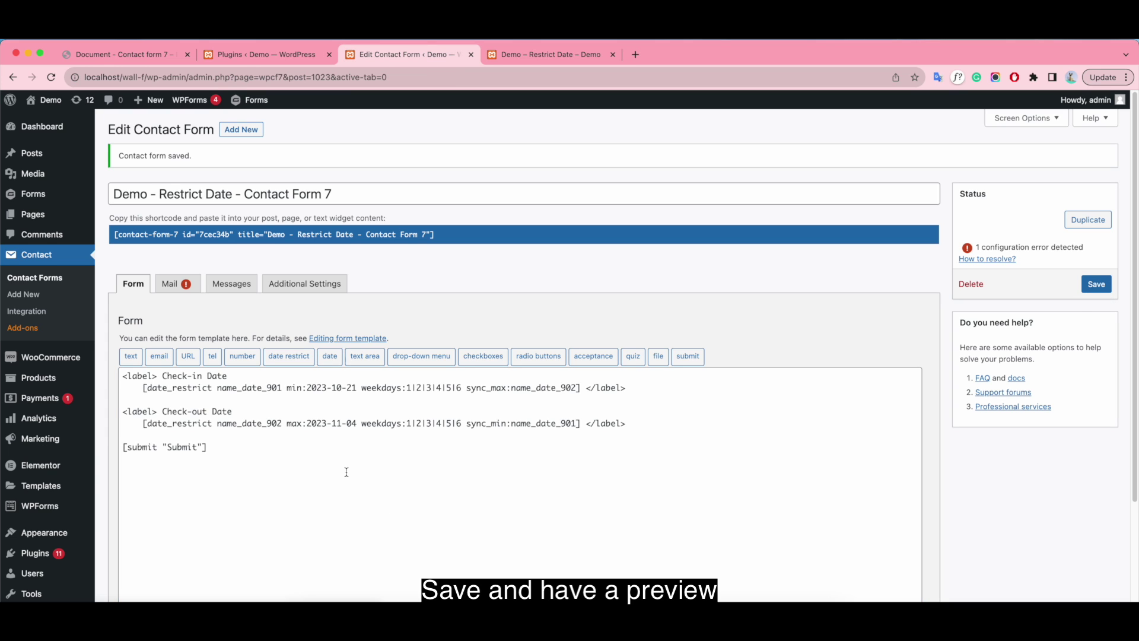
# Reload the Restrict Date demo page and try check-in 25 October, check-out 26 October.
pyautogui.click(551, 59)
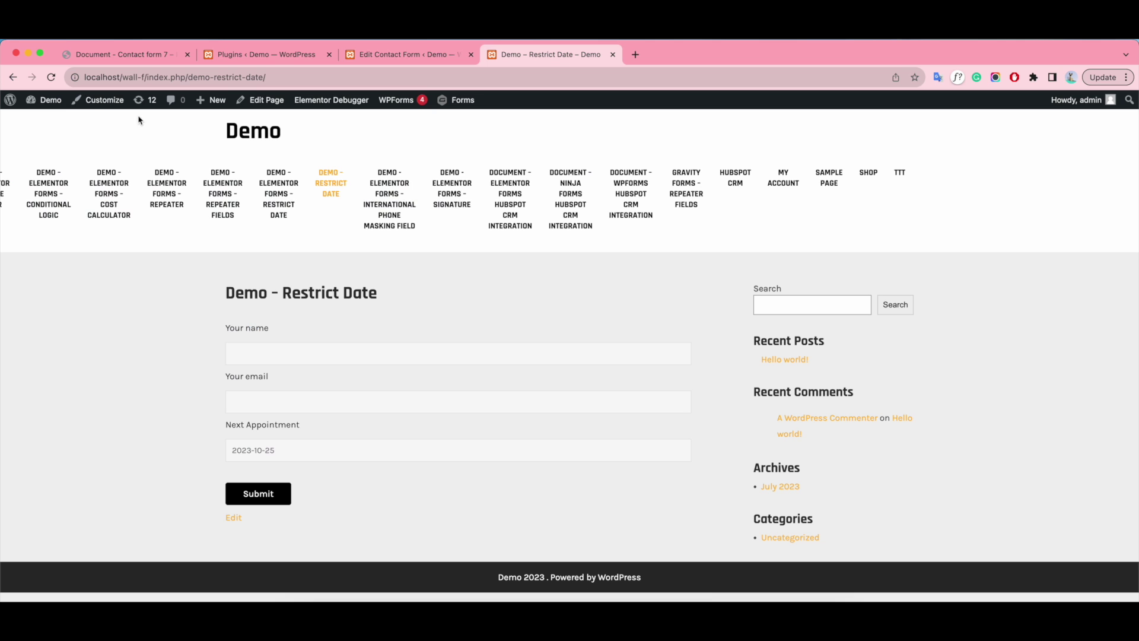
pyautogui.click(56, 82)
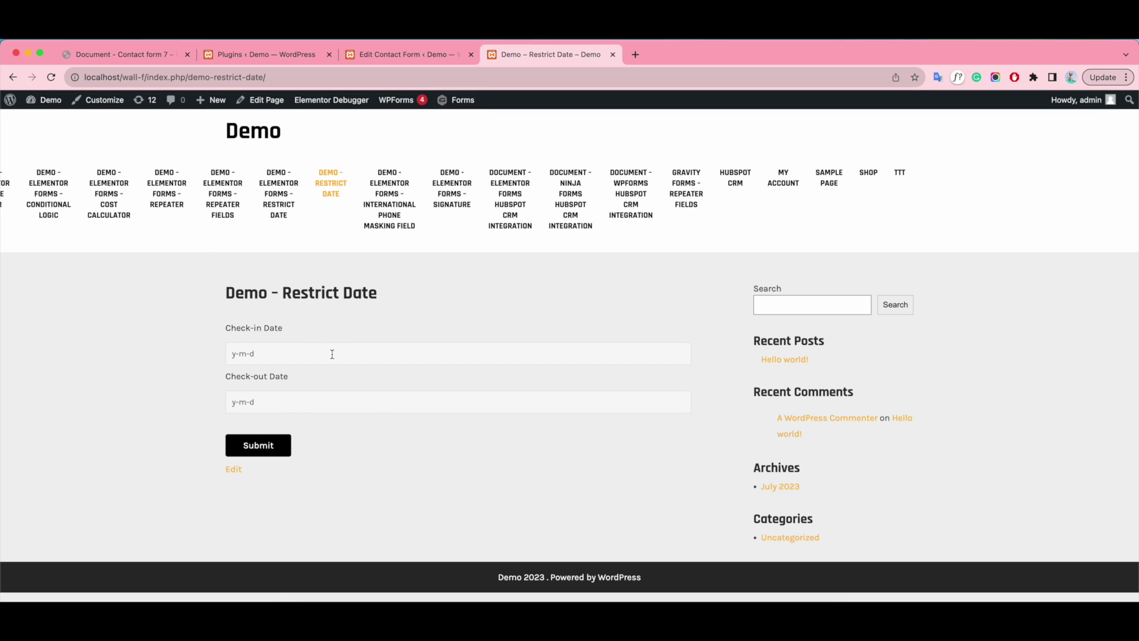
pyautogui.click(330, 357)
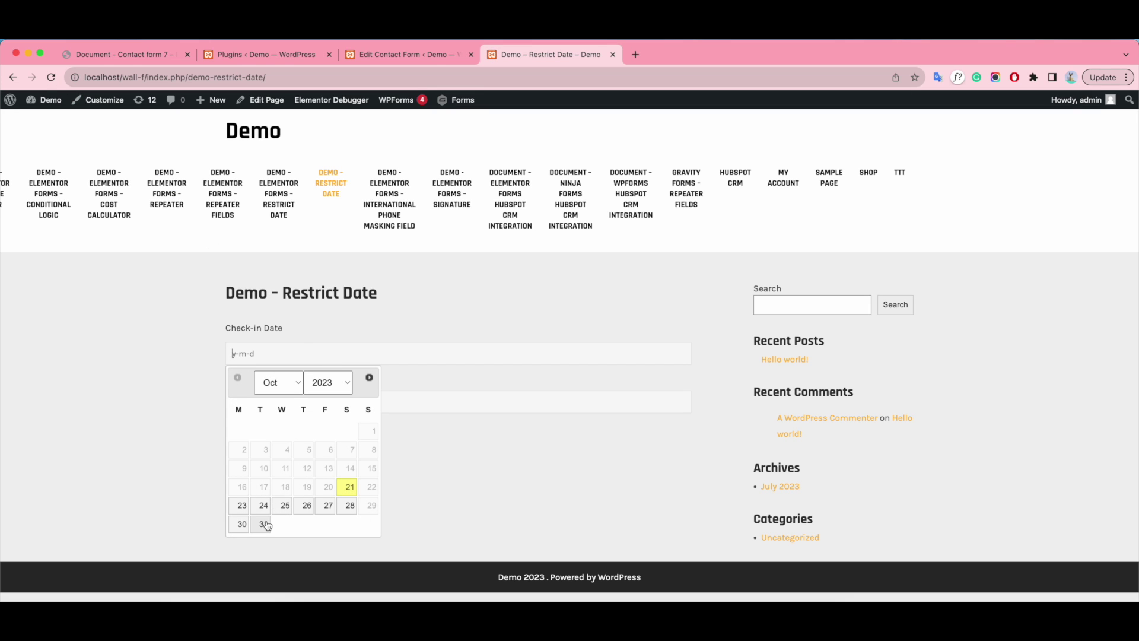
pyautogui.click(287, 508)
pyautogui.click(279, 405)
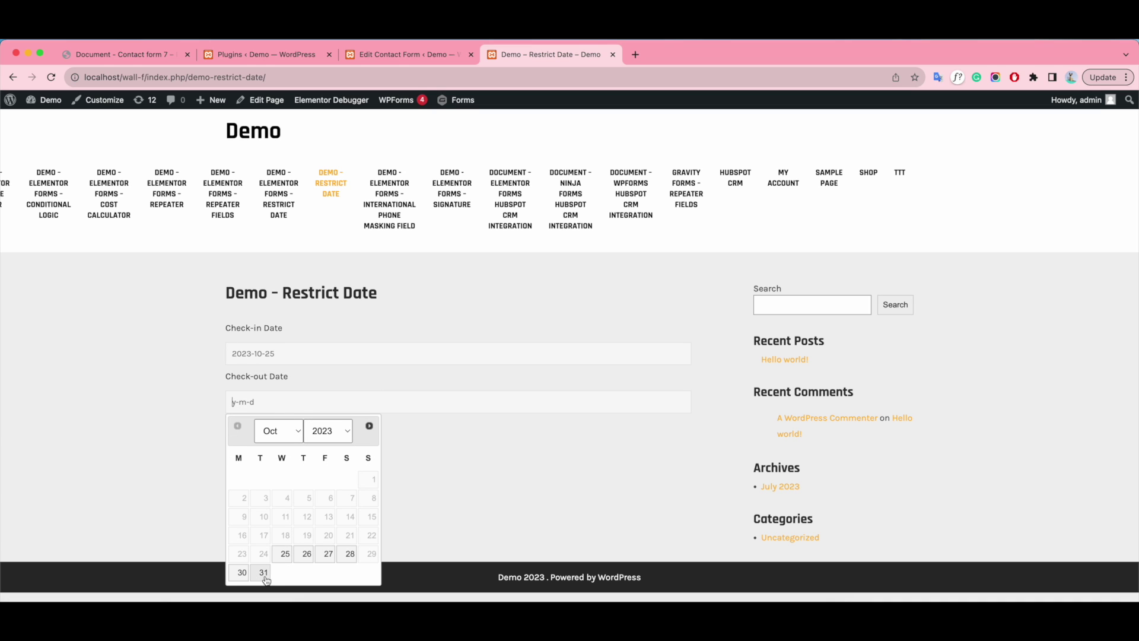
pyautogui.click(306, 554)
# Change the dates to check-in 24 then 30 October and check-out 31 October, reviewing remaining check-out dates.
pyautogui.click(288, 358)
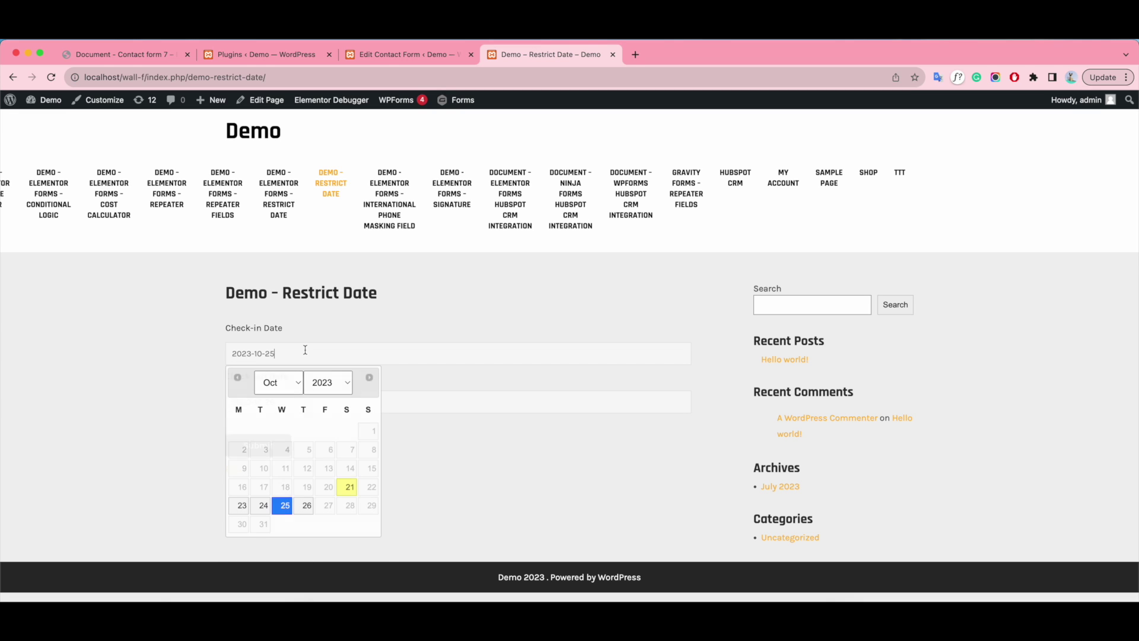
pyautogui.click(263, 507)
pyautogui.click(319, 396)
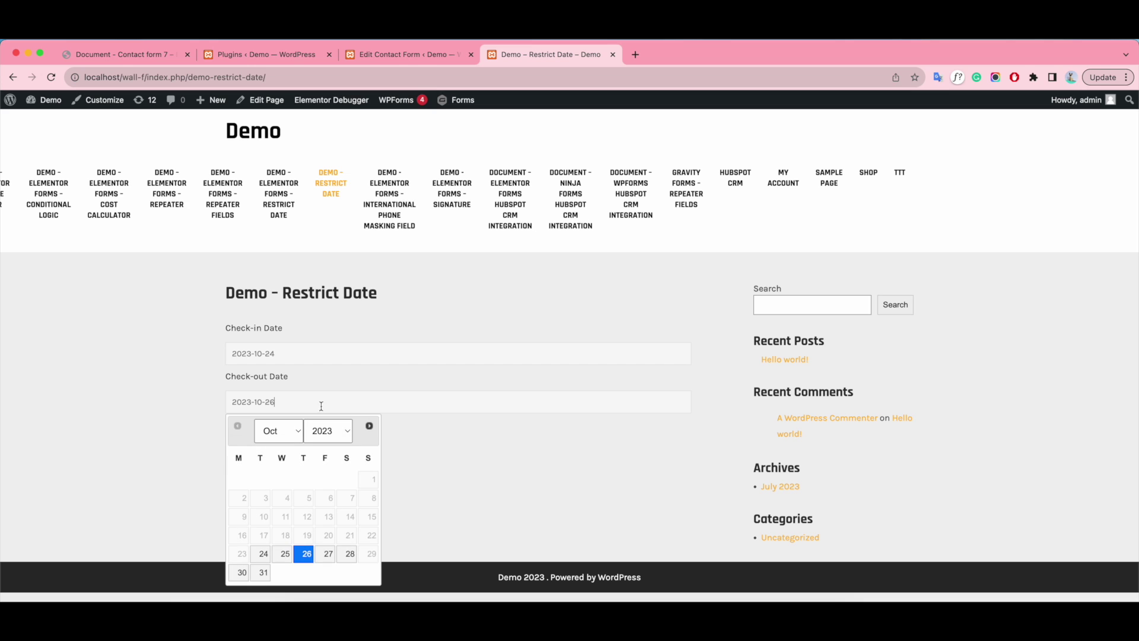
pyautogui.click(262, 573)
pyautogui.click(284, 355)
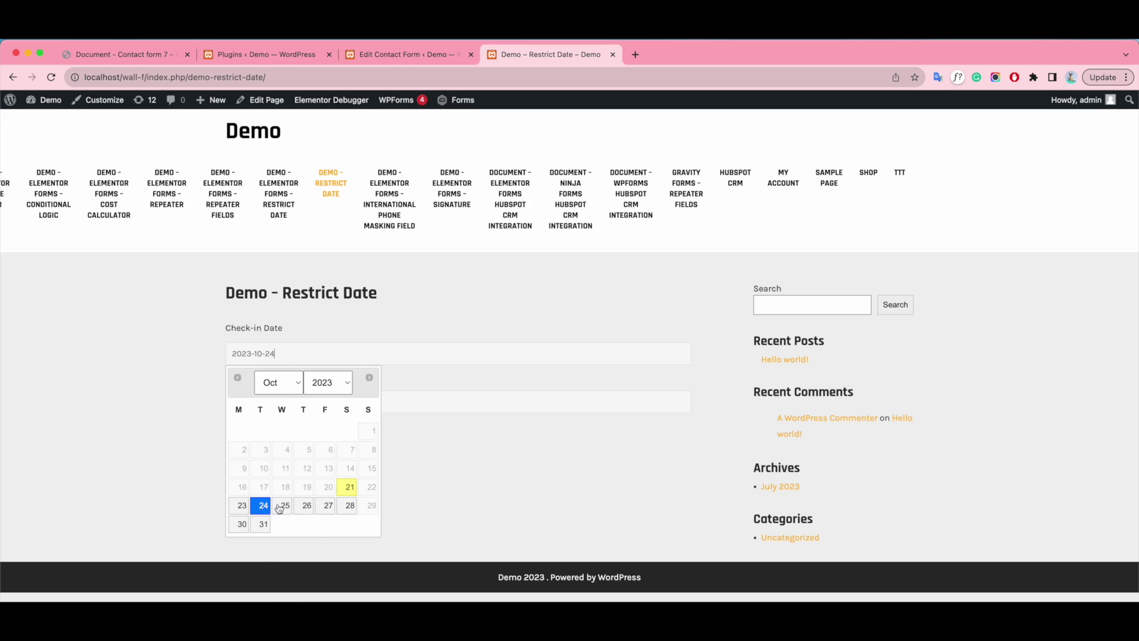
pyautogui.click(241, 523)
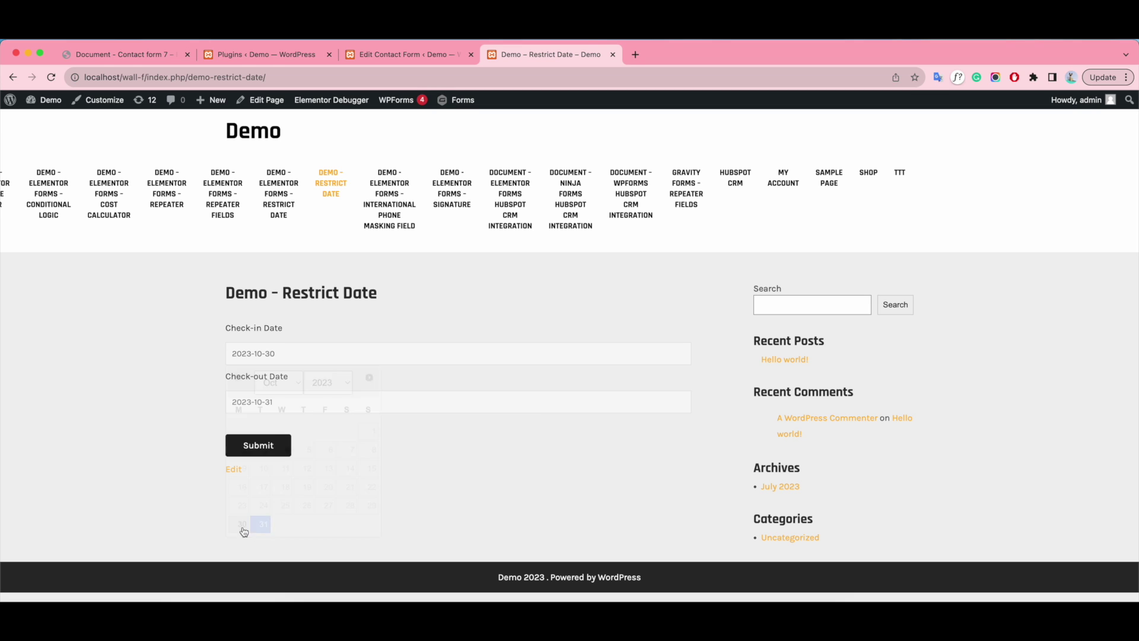
pyautogui.click(331, 407)
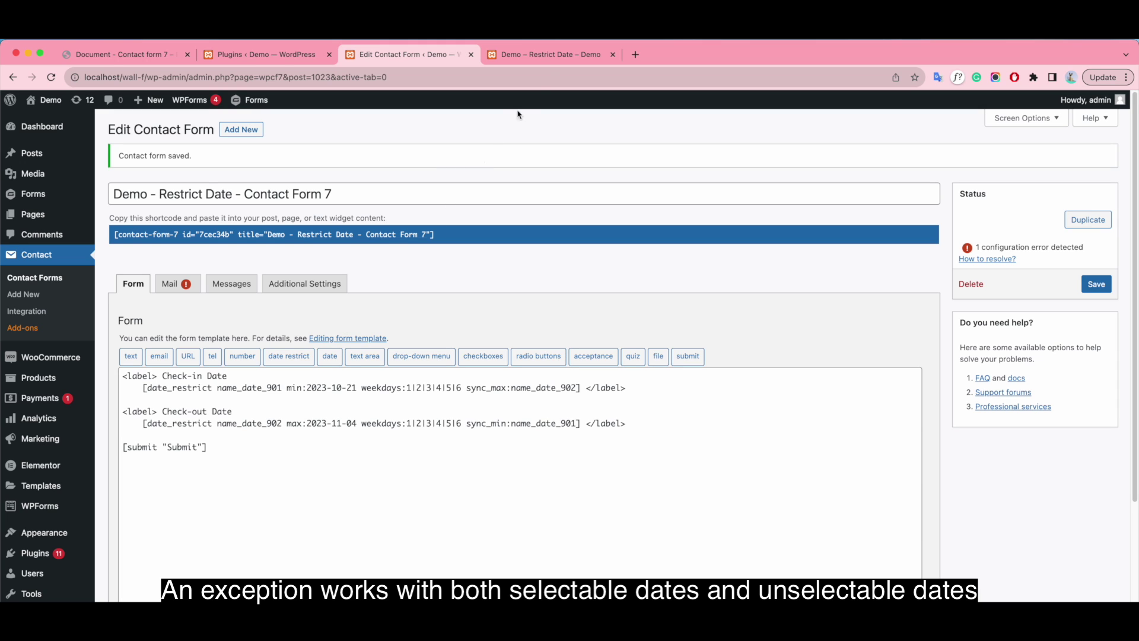
pyautogui.click(550, 56)
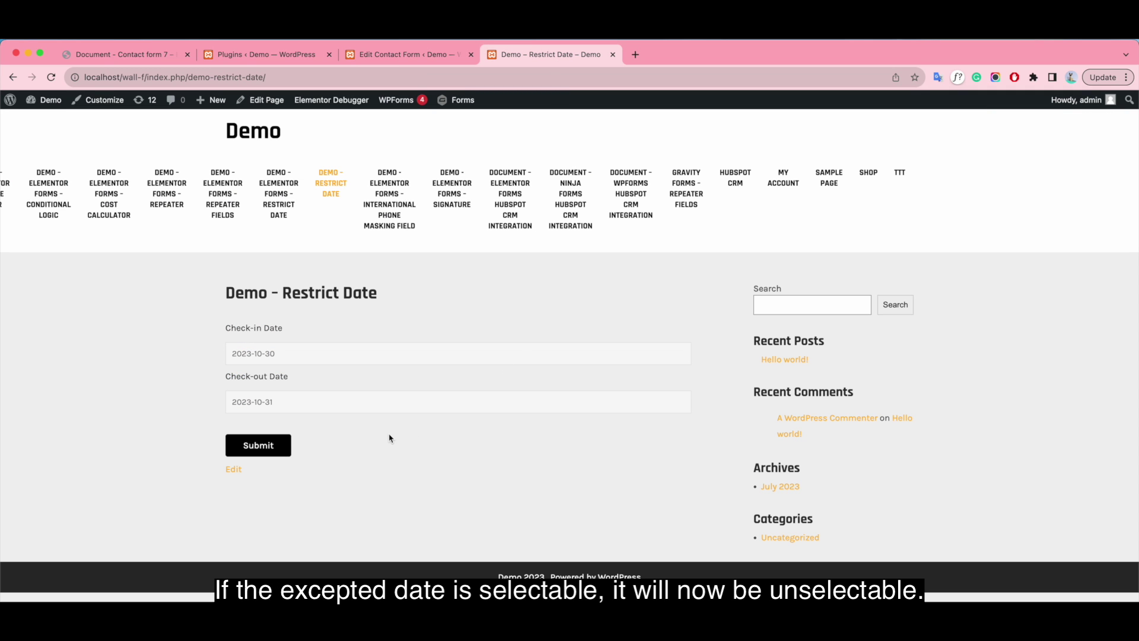
pyautogui.click(381, 401)
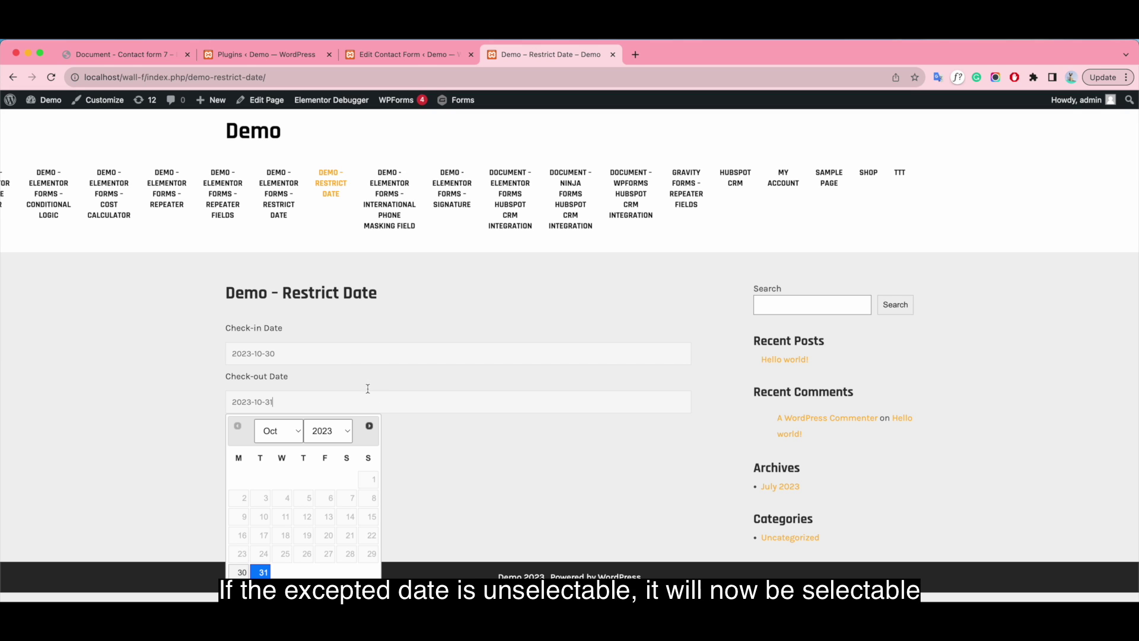
pyautogui.click(339, 359)
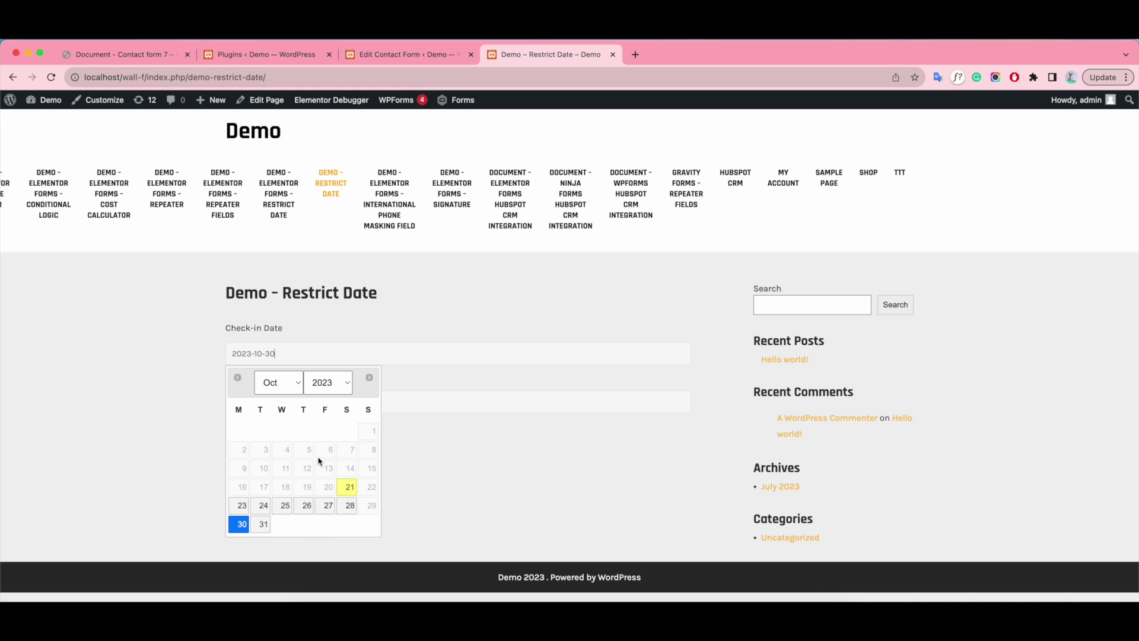
pyautogui.click(395, 59)
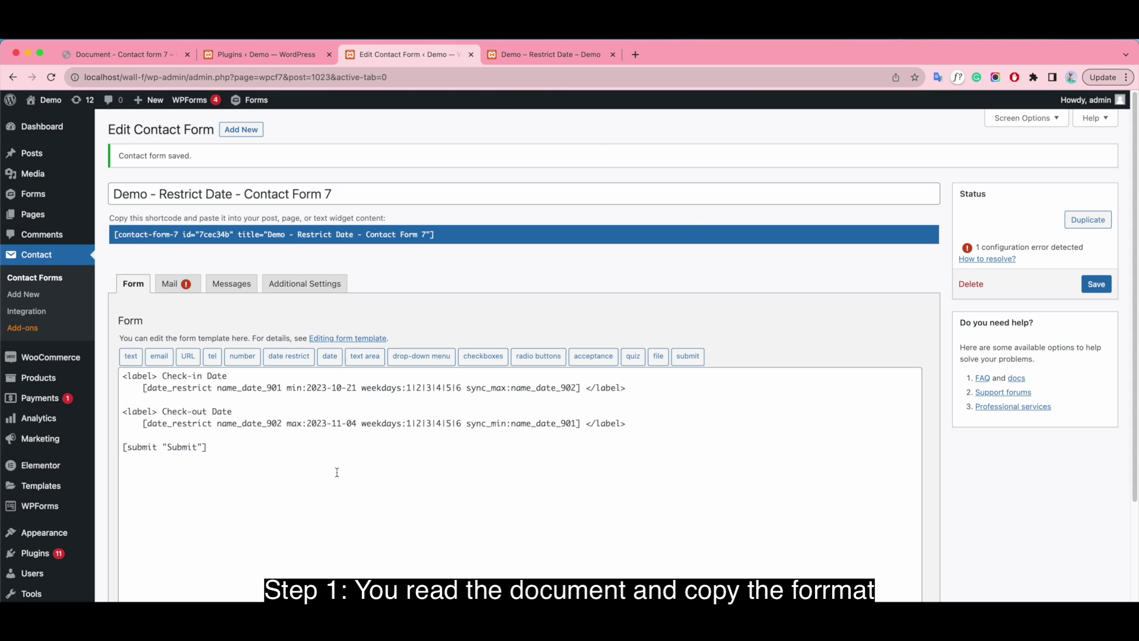
# Copy the 'special:2023-10-12' exception example from the documentation and go back to the demo page.
pyautogui.click(142, 59)
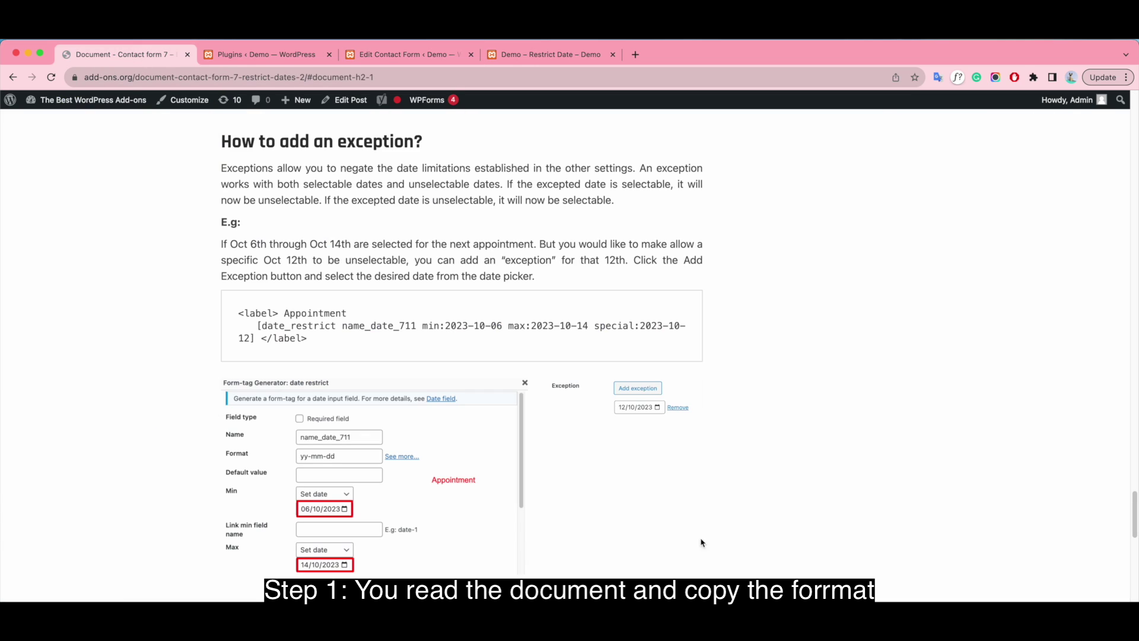
pyautogui.moveTo(595, 326); pyautogui.dragTo(249, 342)
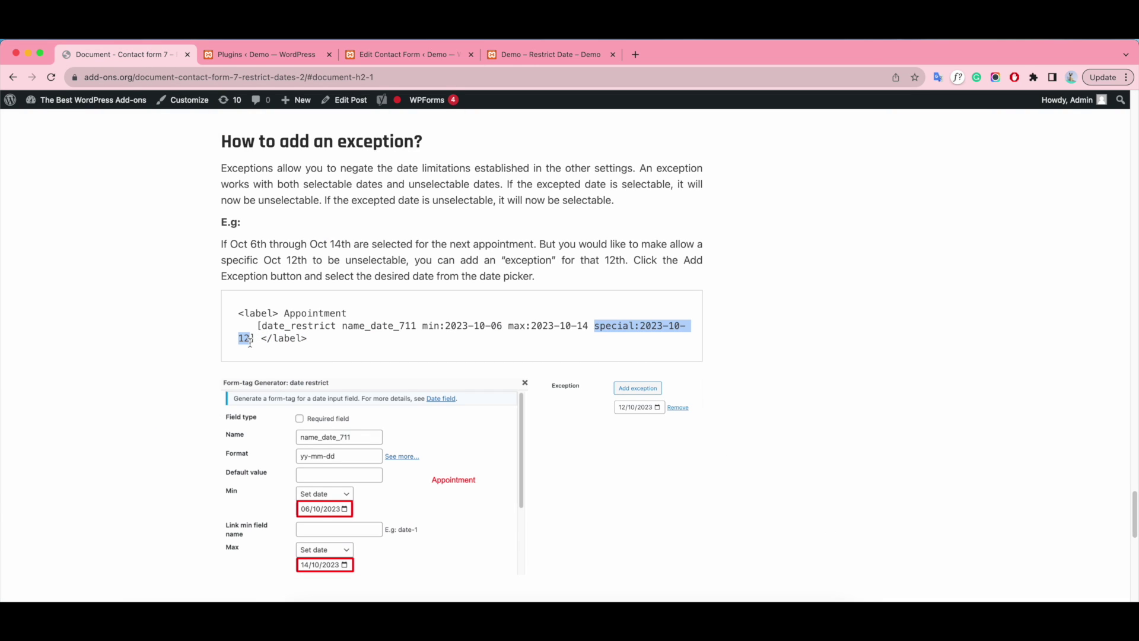
pyautogui.click(539, 55)
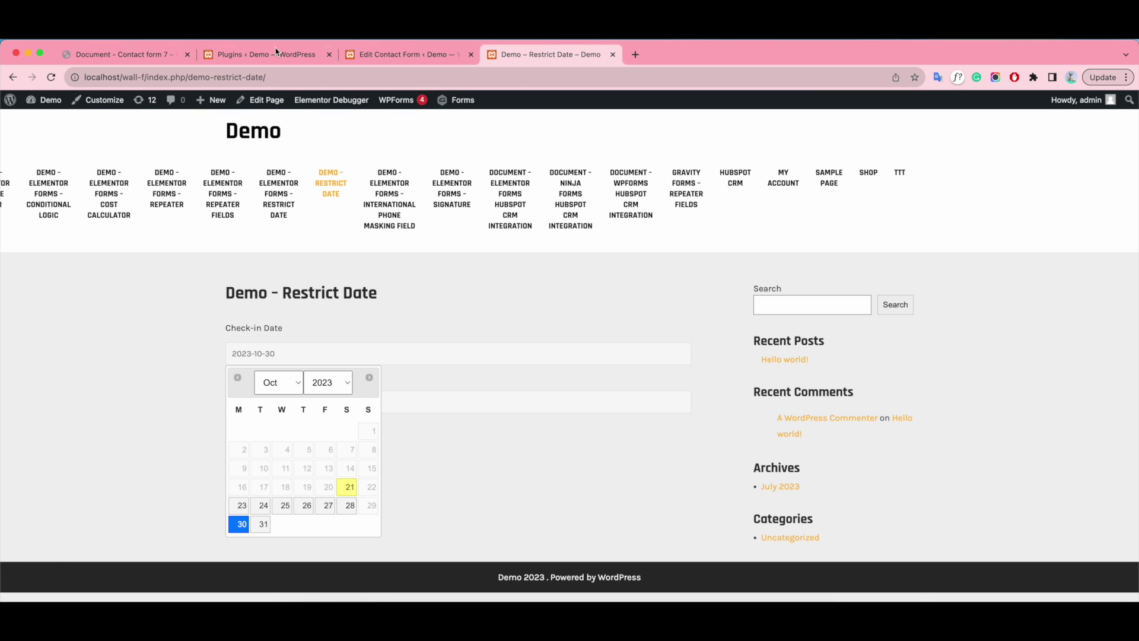
# Append special:2023-10-27 to the Check-out date_restrict tag and save the form.
pyautogui.click(383, 56)
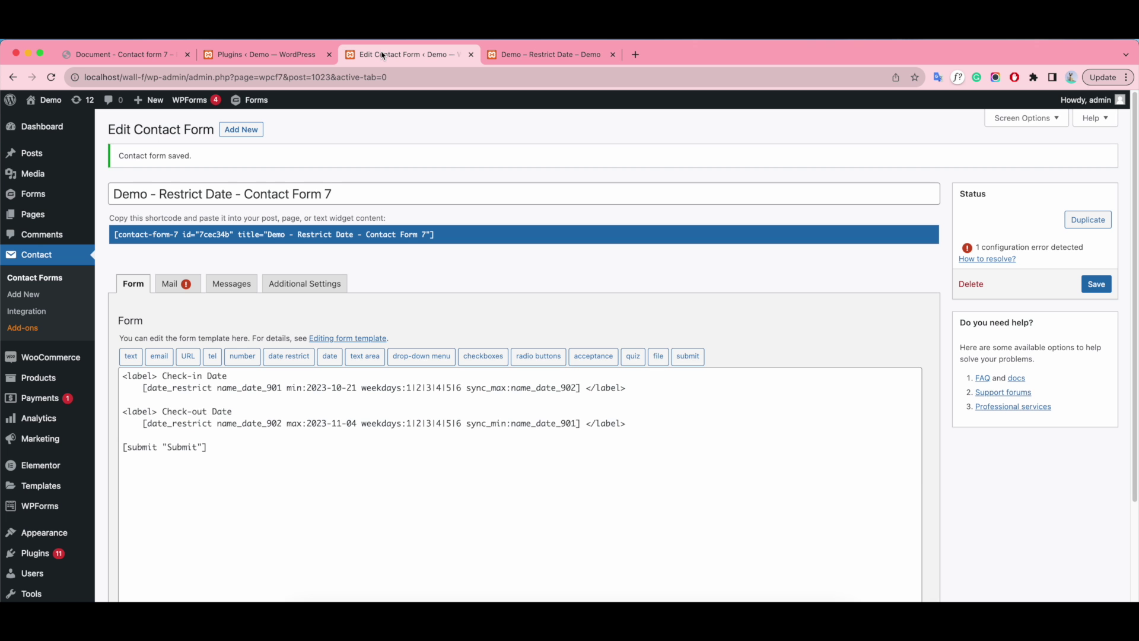
pyautogui.click(575, 423)
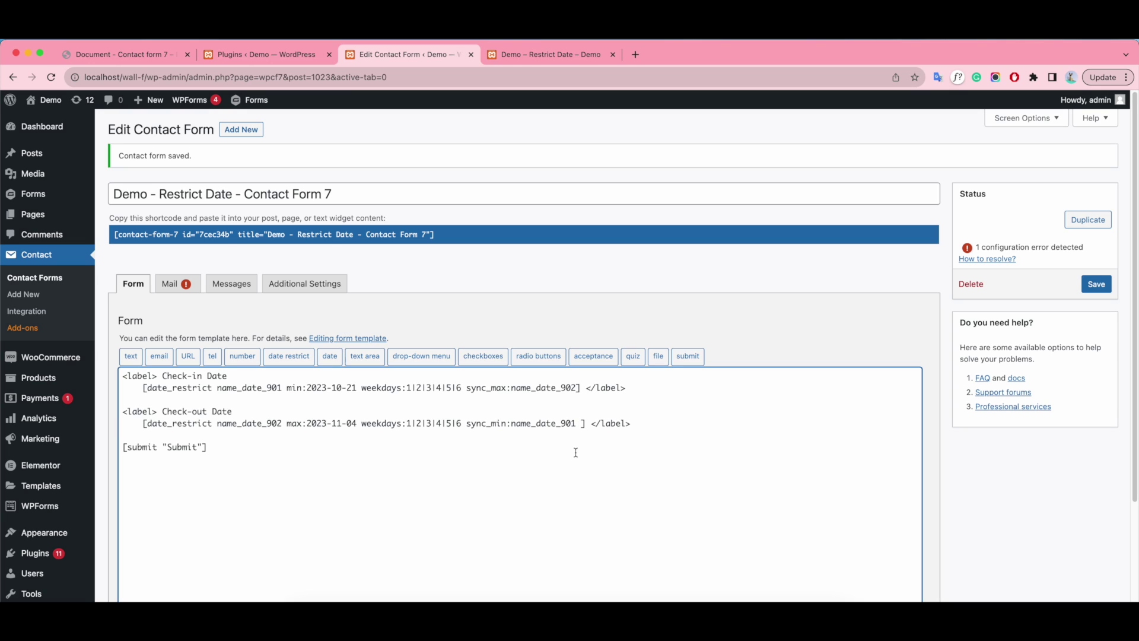
pyautogui.write('special:2023-10-12')
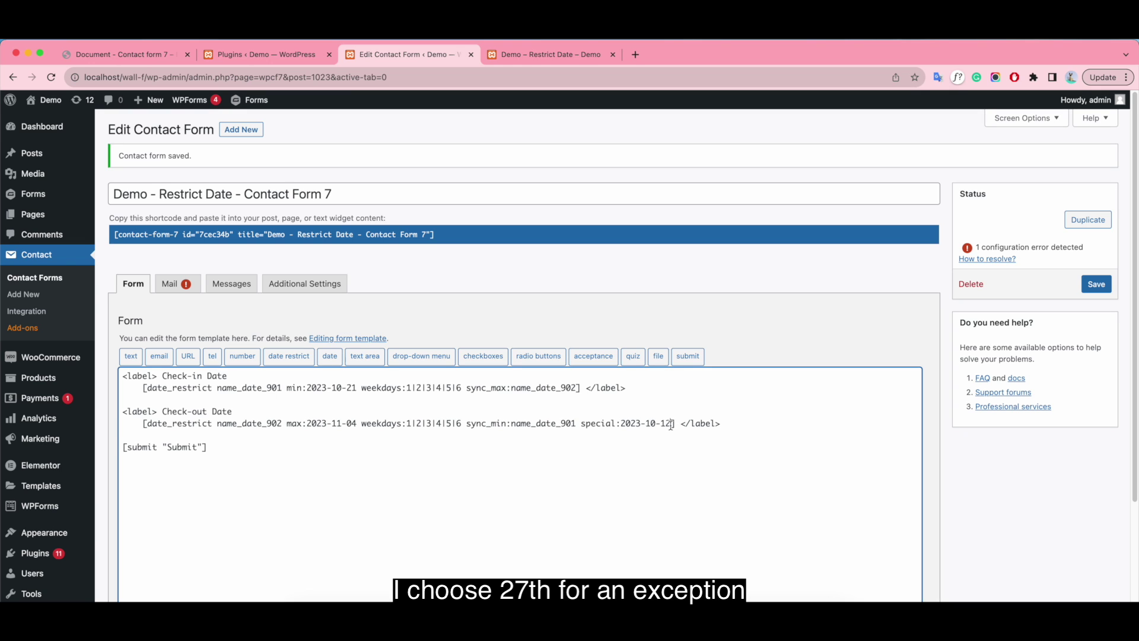
pyautogui.press('BackSpace')
pyautogui.press('BackSpace')
pyautogui.write('27')
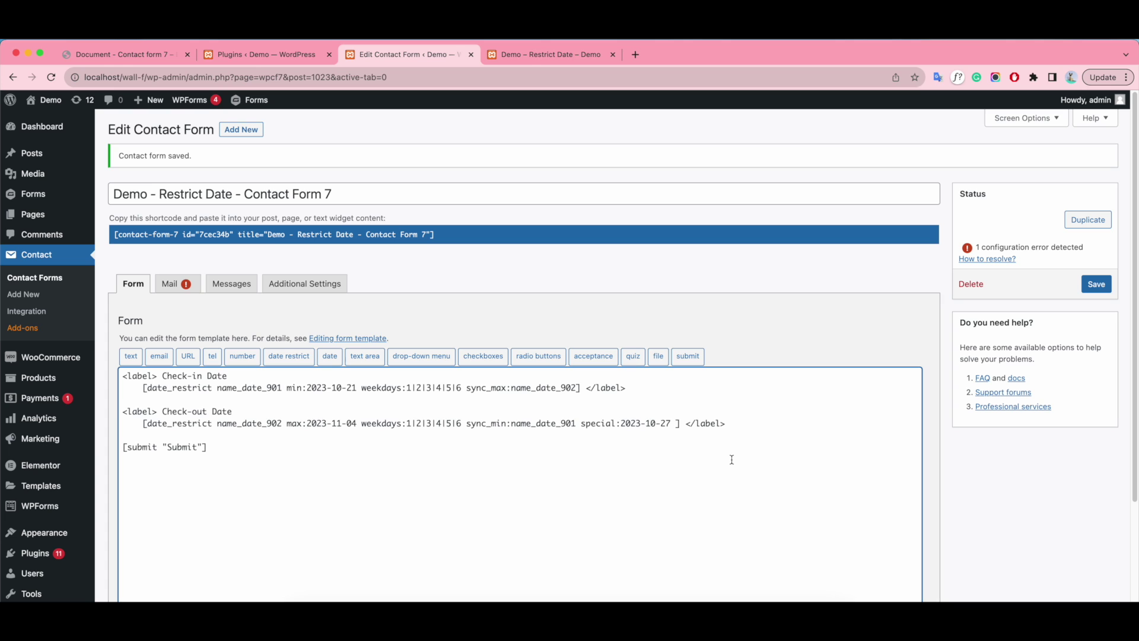
pyautogui.press('BackSpace')
pyautogui.click(1096, 284)
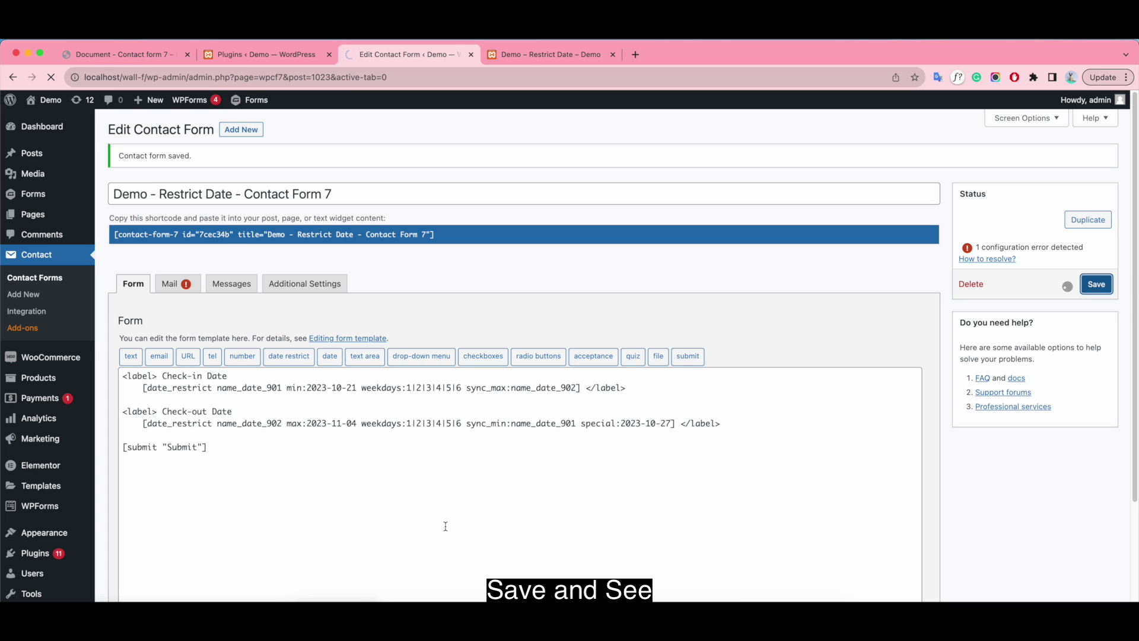
# Pick 21 October as check-in on the demo page and verify 27 October is greyed out for check-out.
pyautogui.click(559, 54)
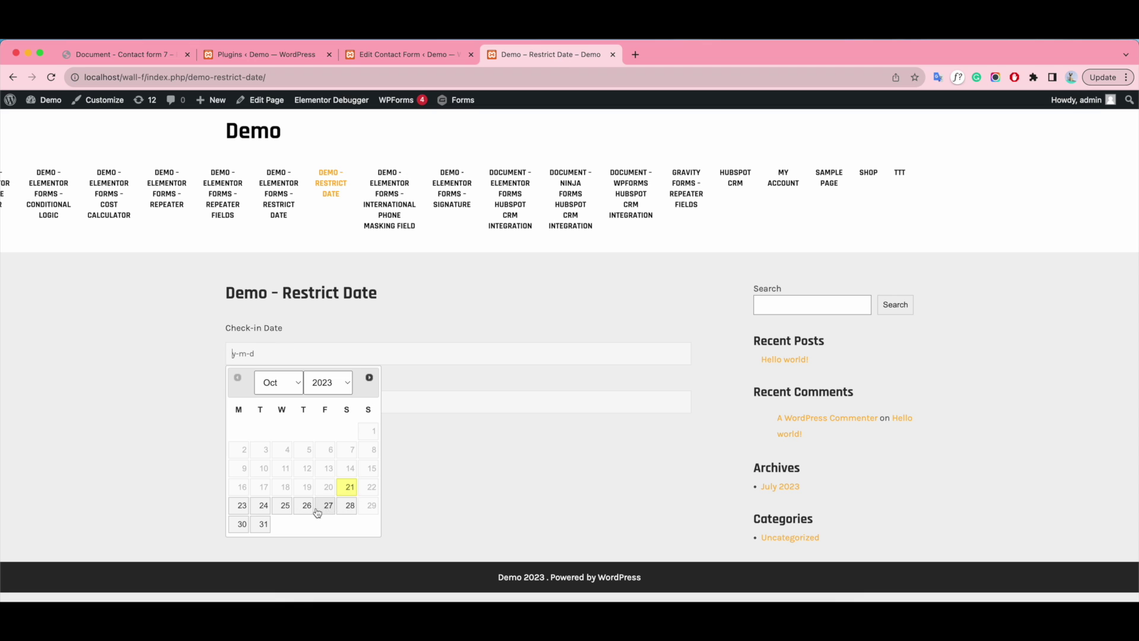
pyautogui.click(344, 492)
pyautogui.click(313, 406)
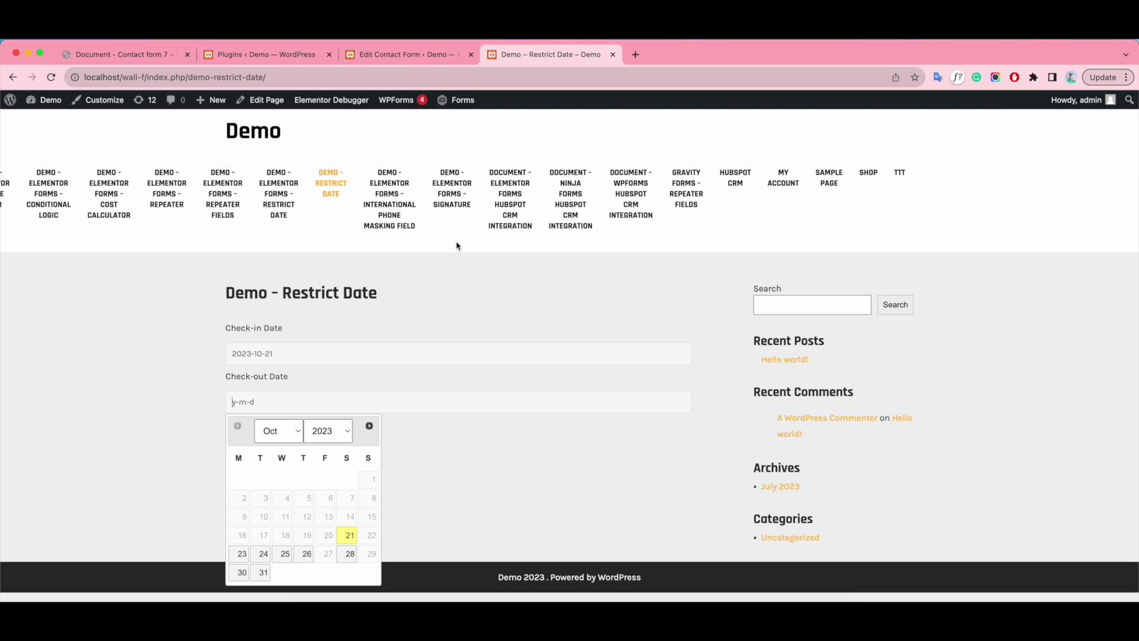
pyautogui.click(412, 54)
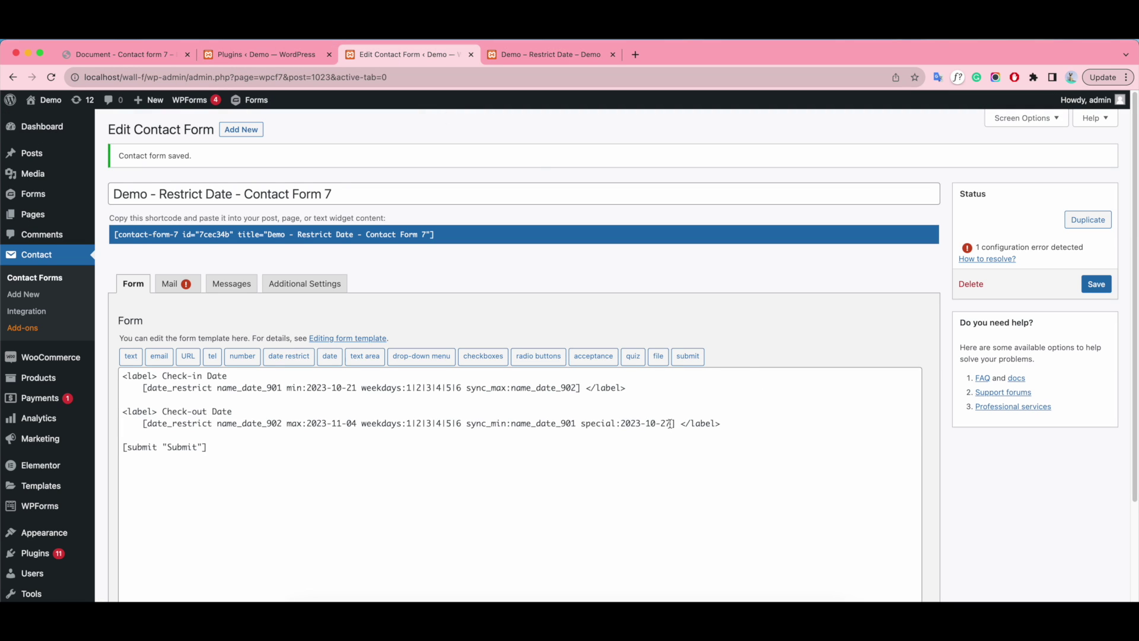
# Copy the Check-out exception into the Check-in tag as special:2023-10-22 and save.
pyautogui.moveTo(670, 423); pyautogui.dragTo(578, 437)
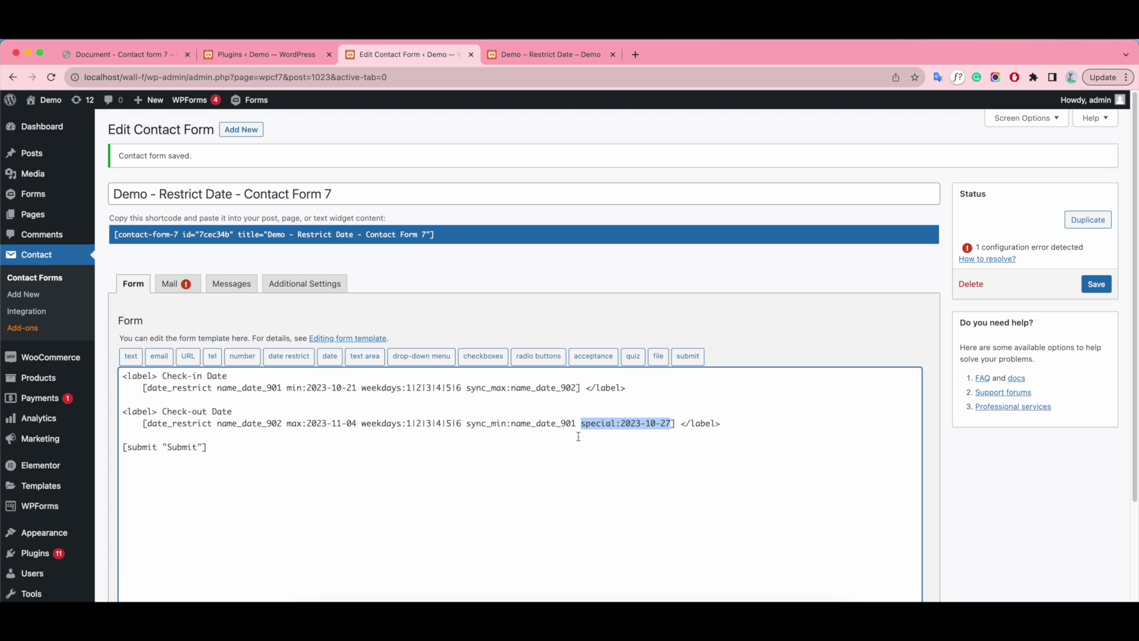
pyautogui.press('cmd+c')
pyautogui.click(580, 389)
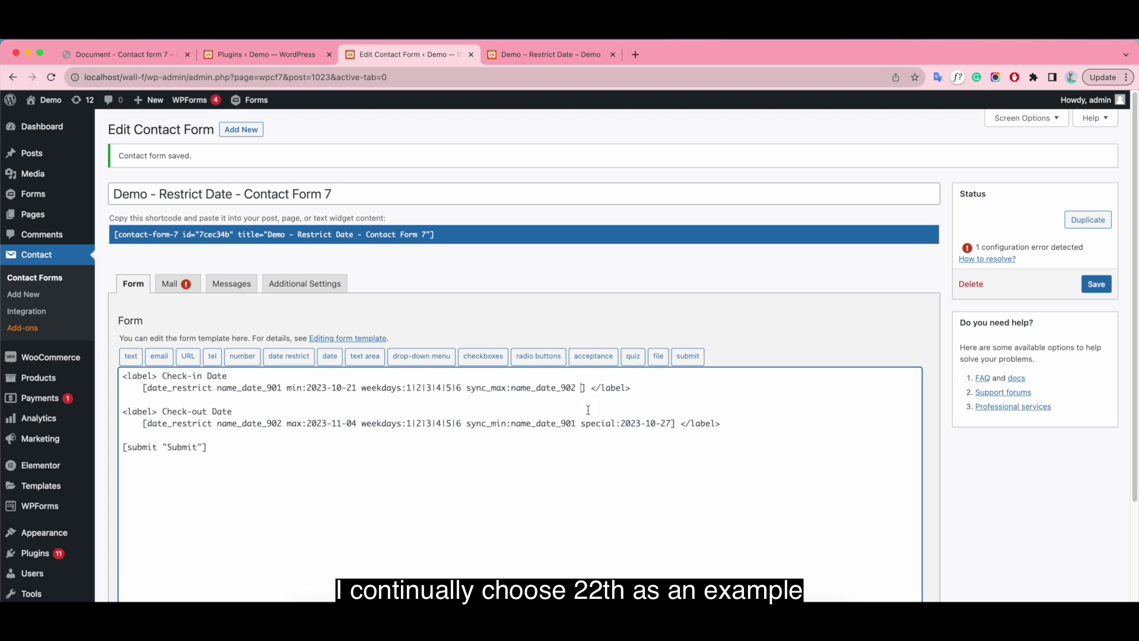
pyautogui.press('cmd+v')
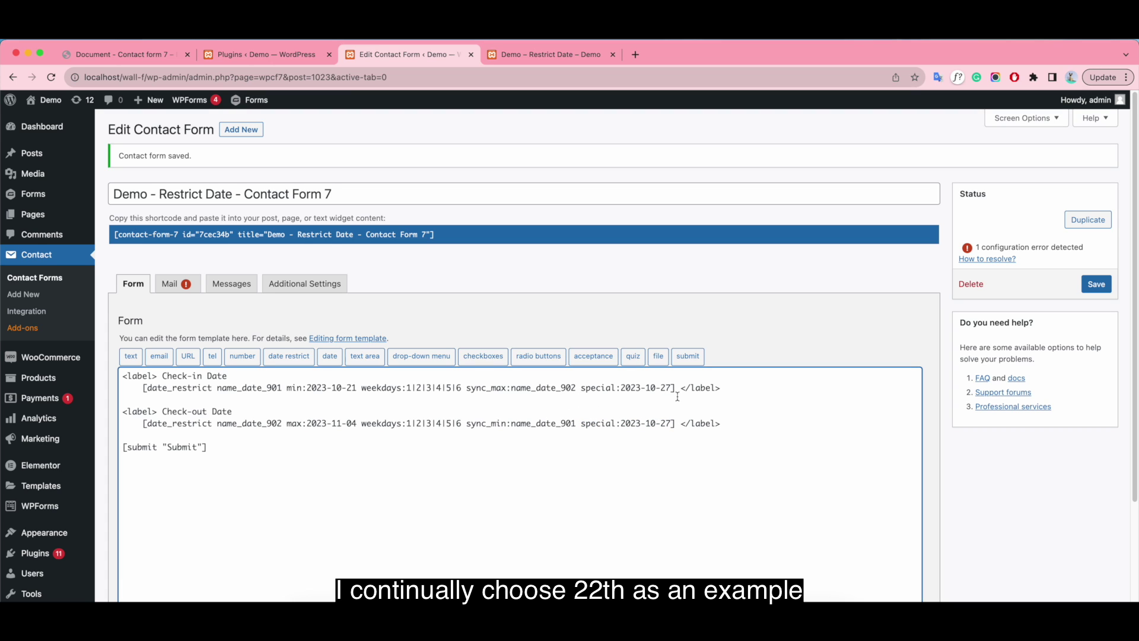
pyautogui.press('BackSpace')
pyautogui.write('2')
pyautogui.click(1096, 283)
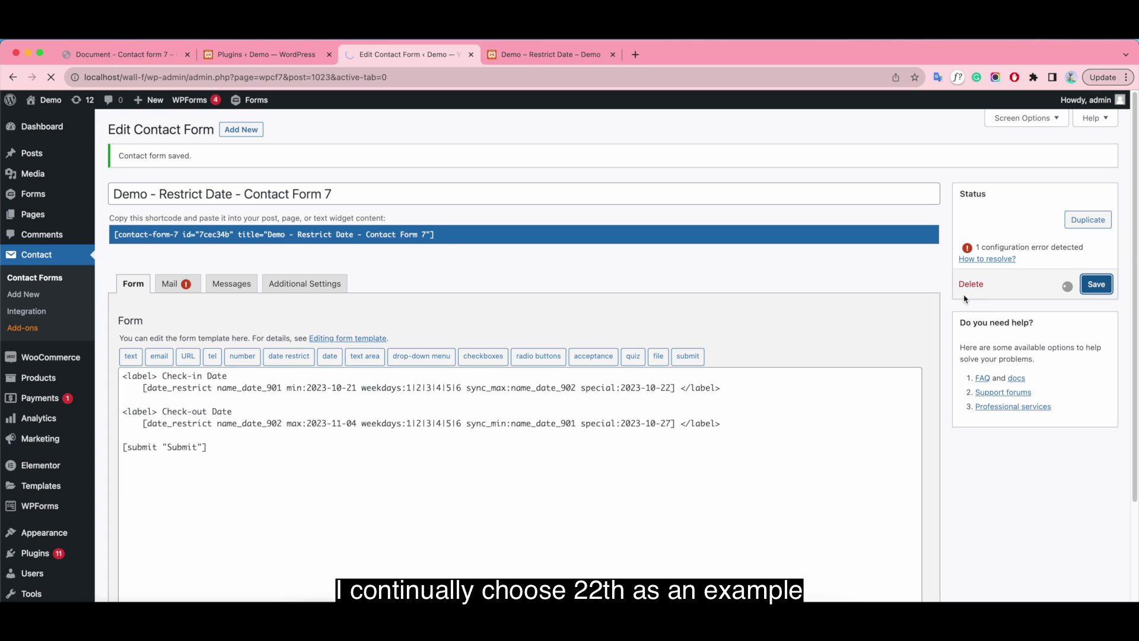
# Reload the demo page and pick check-in 22 October and check-out 24 October.
pyautogui.click(540, 54)
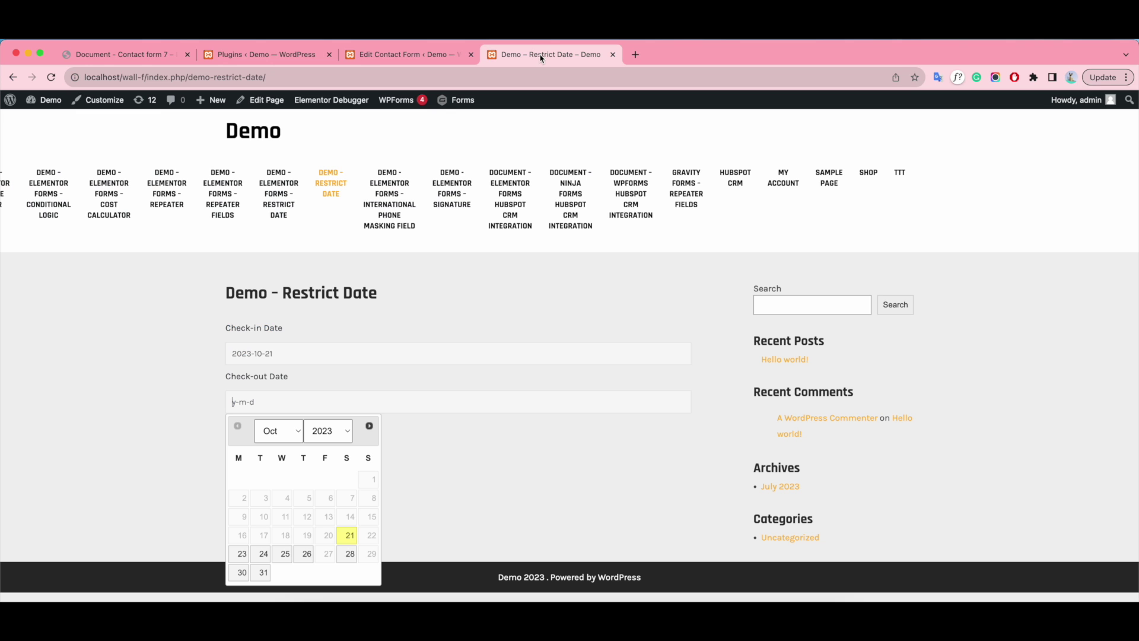
pyautogui.click(51, 77)
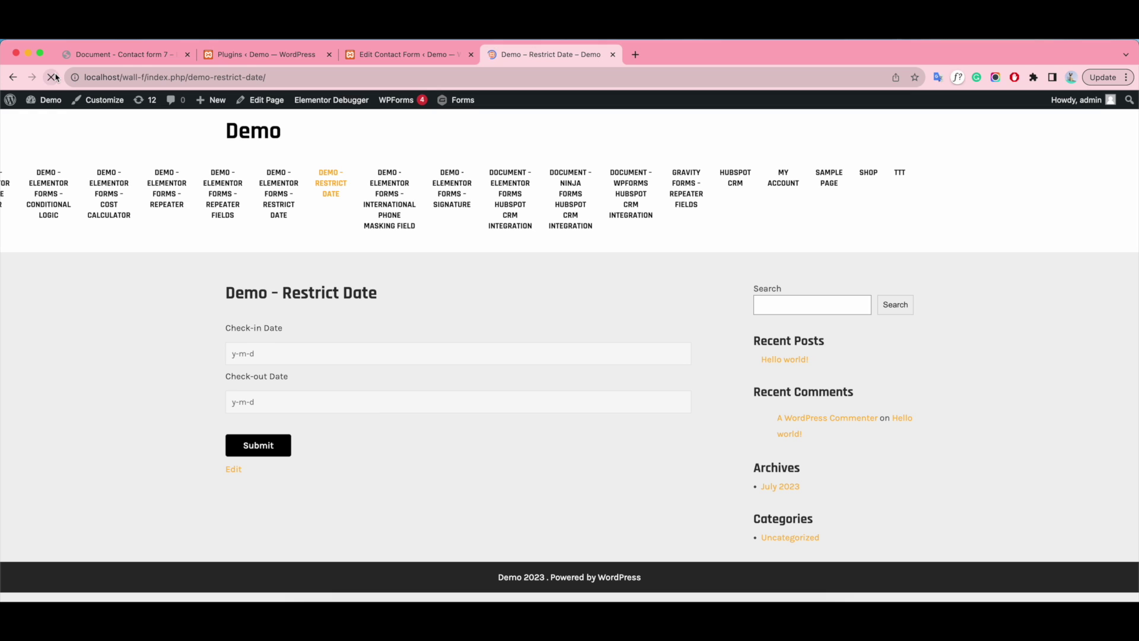
pyautogui.click(427, 355)
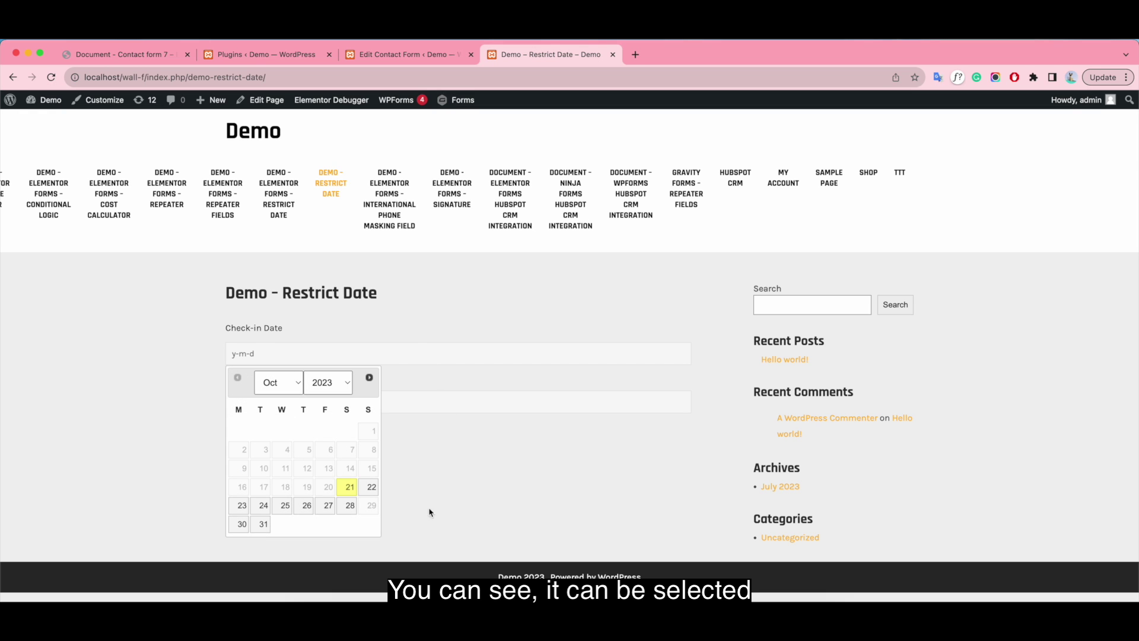
pyautogui.click(369, 487)
pyautogui.click(325, 410)
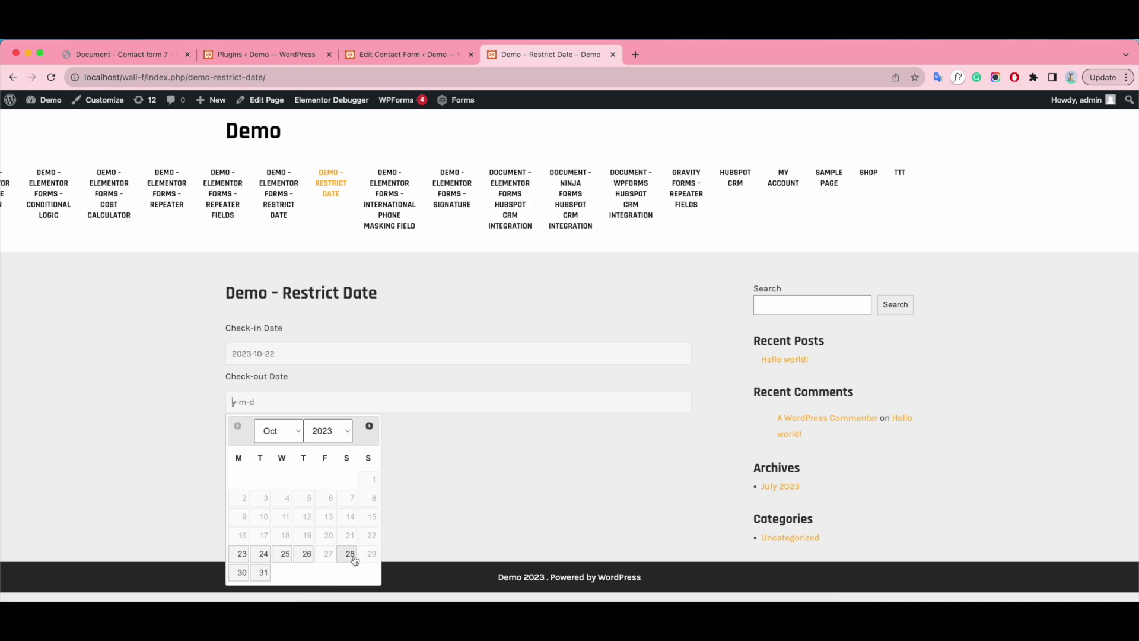
pyautogui.click(261, 553)
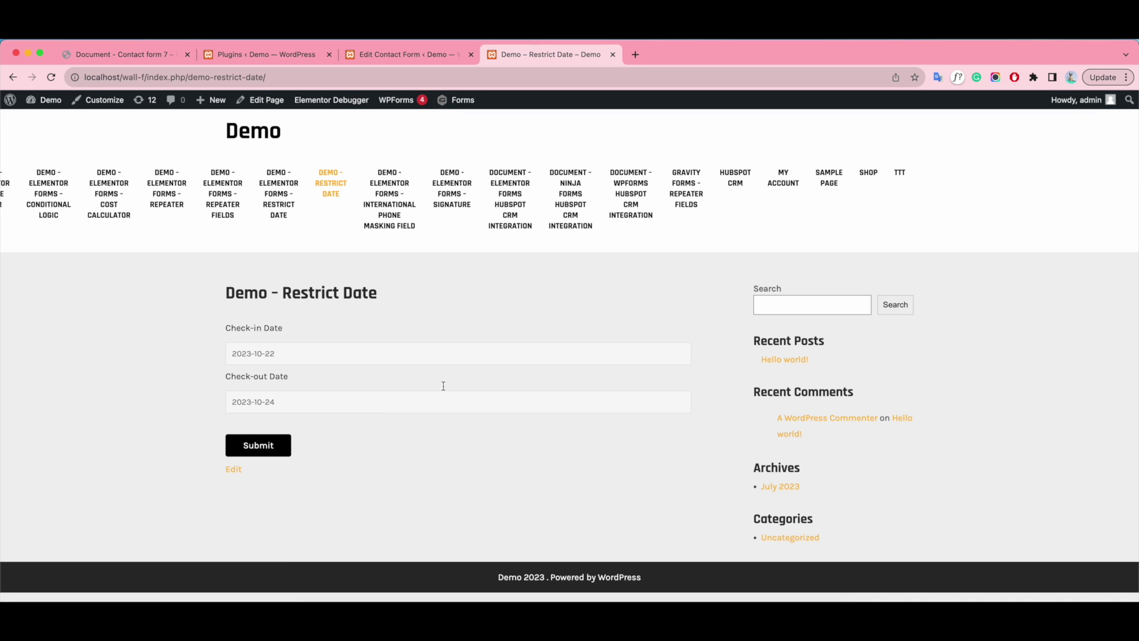
pyautogui.click(439, 356)
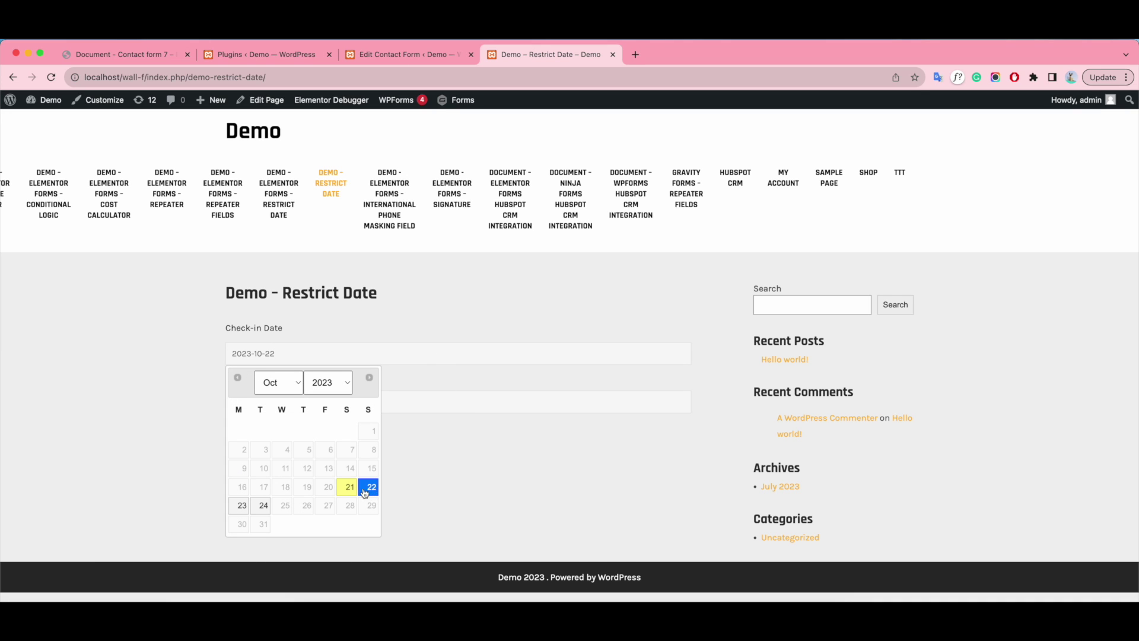
pyautogui.click(425, 437)
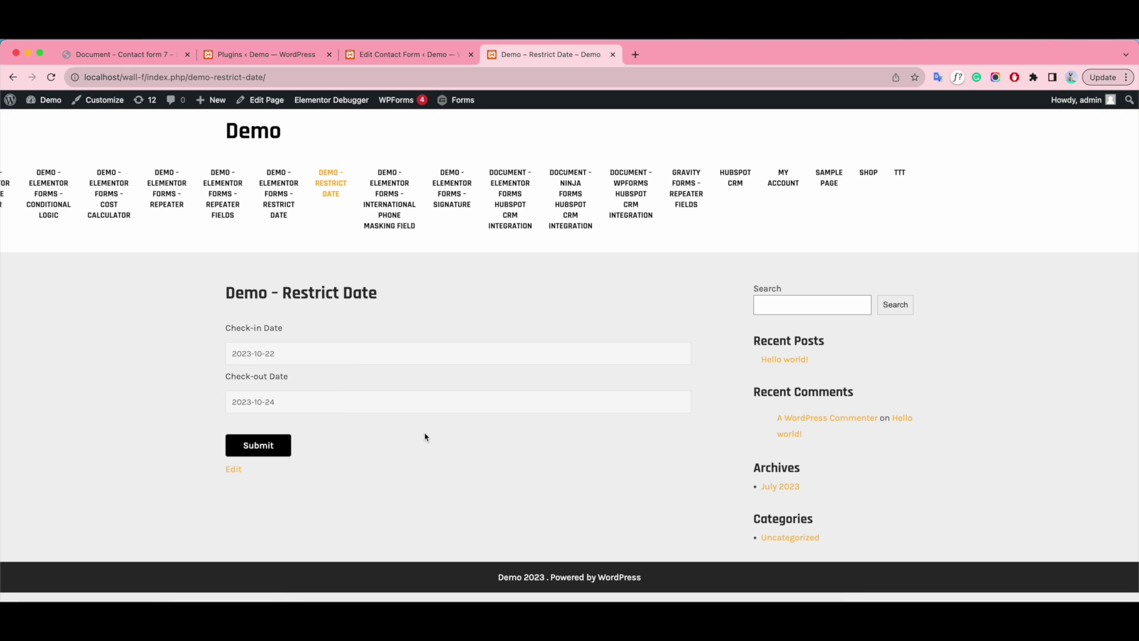